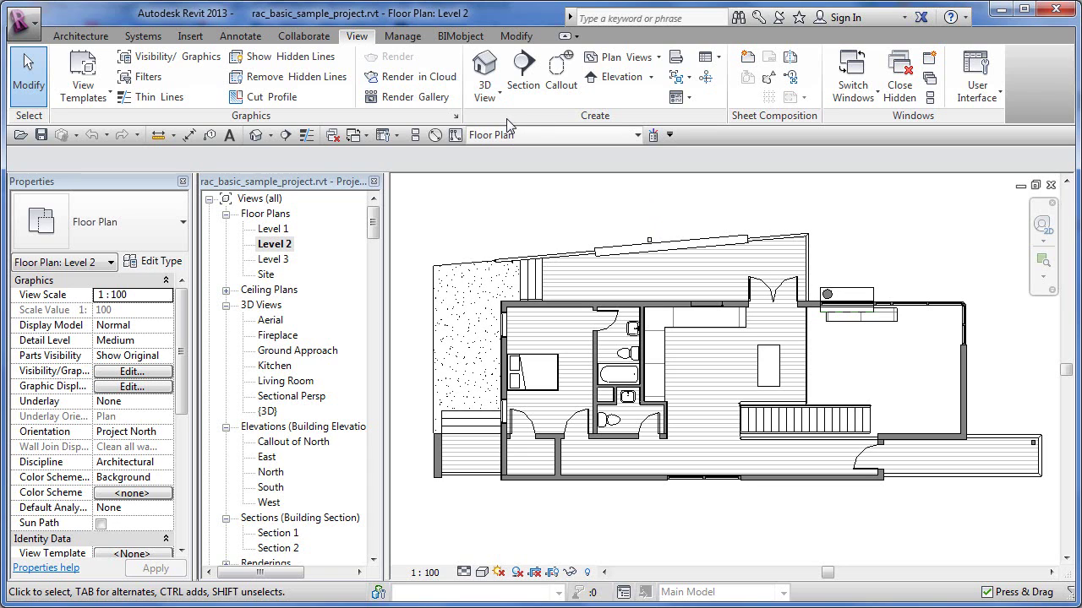
Create a rectangular callout of type Detail View around the bathrooms on the Level 2 floor plan
click(562, 74)
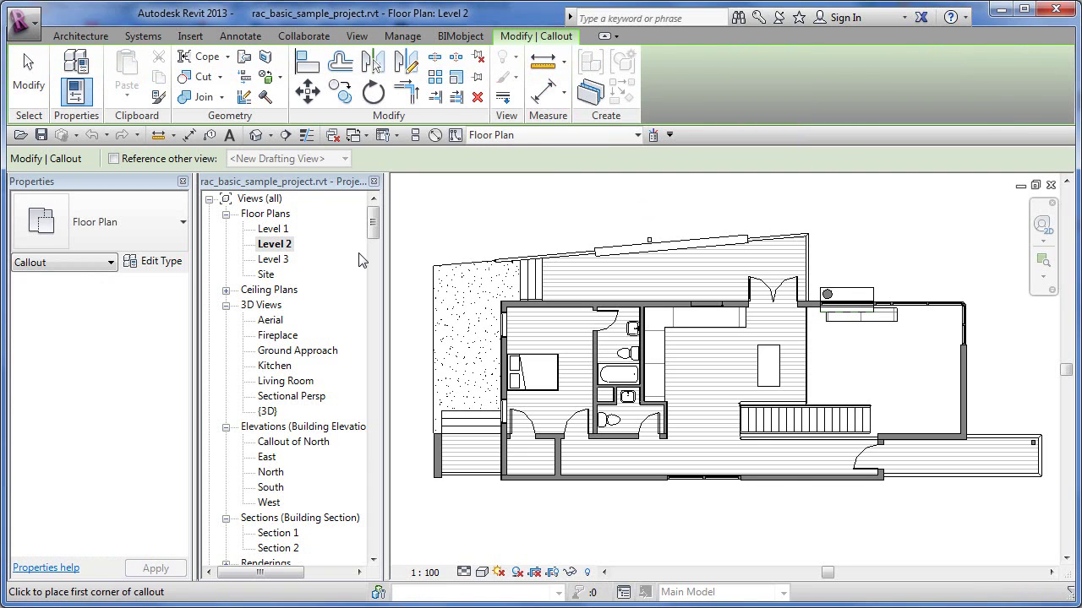
click(181, 222)
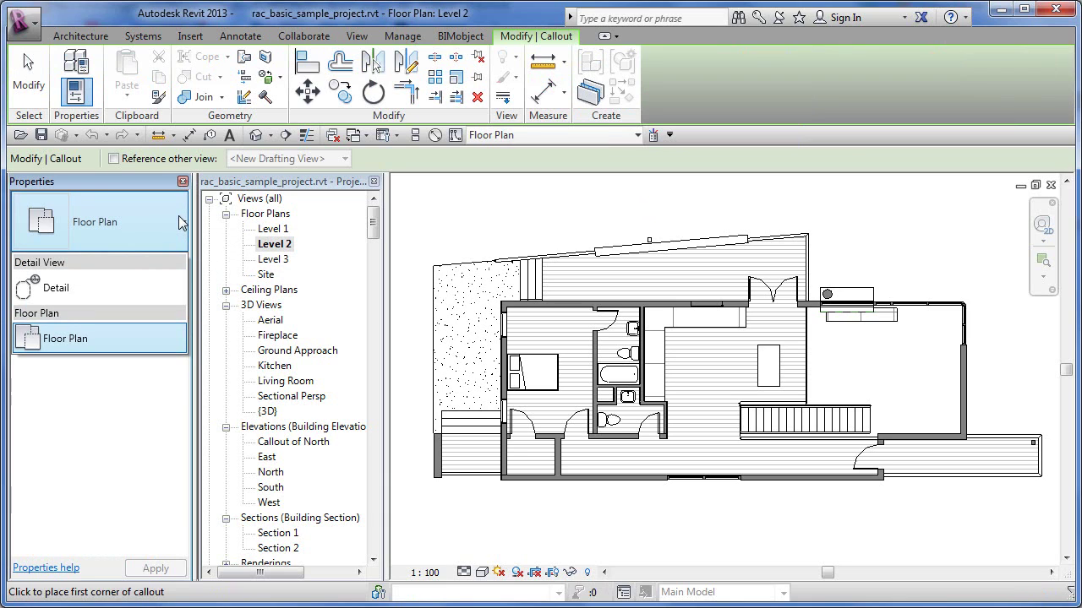
click(74, 291)
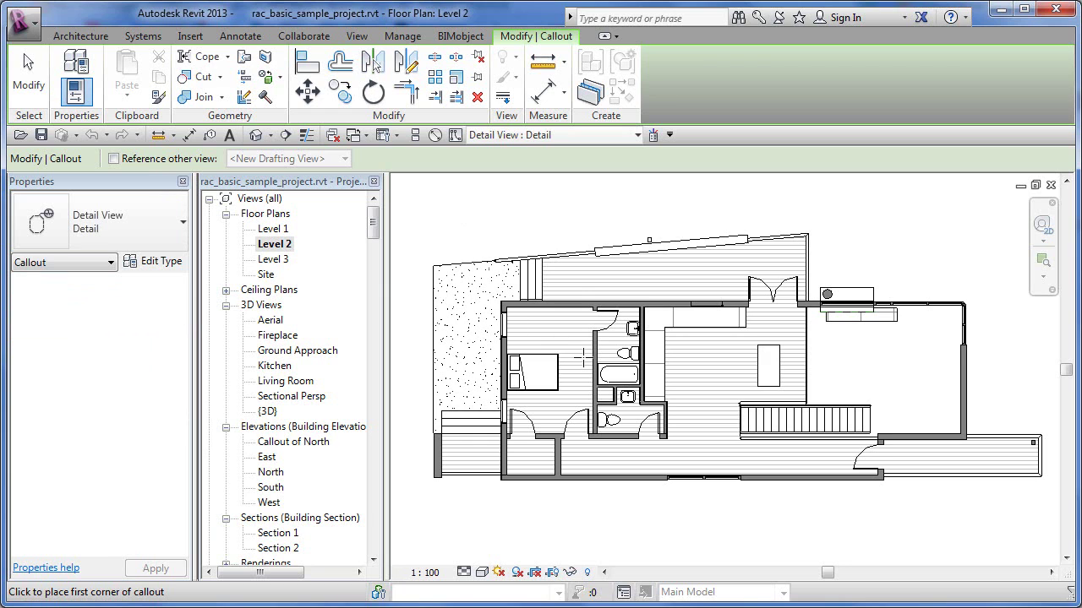
click(572, 286)
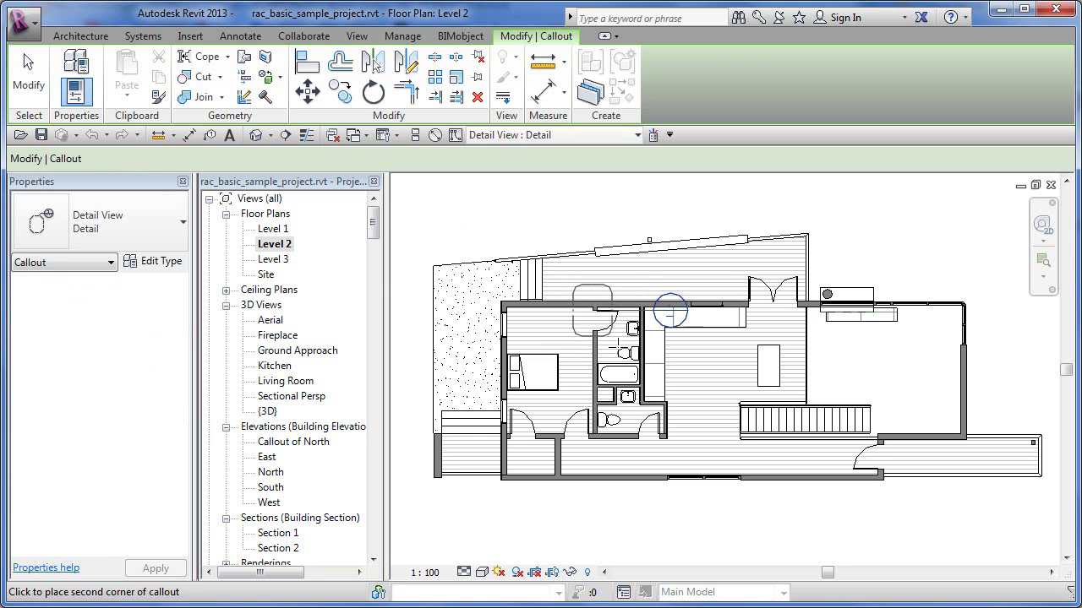
click(678, 413)
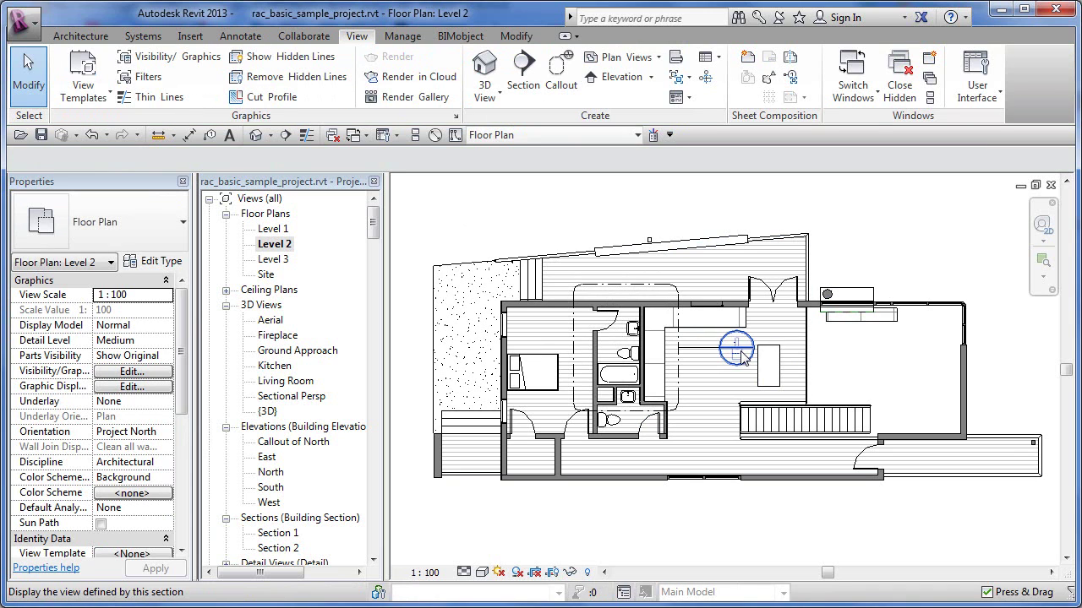
Open the bathroom callout's detail view and check which view types are available for its crop boundary
double_click(770, 356)
scroll(733, 363, down, 3)
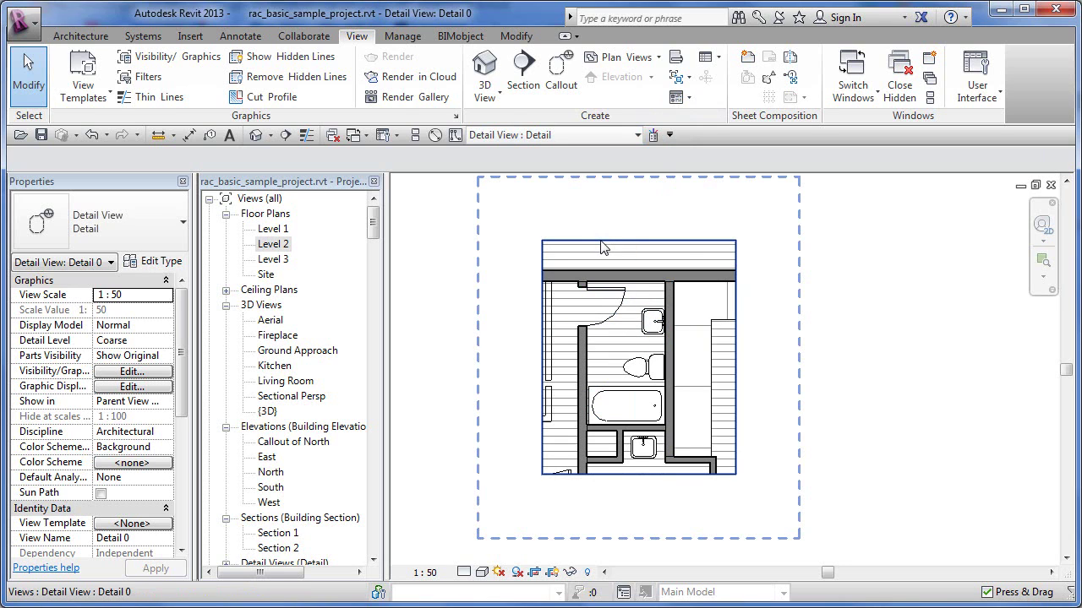
click(478, 301)
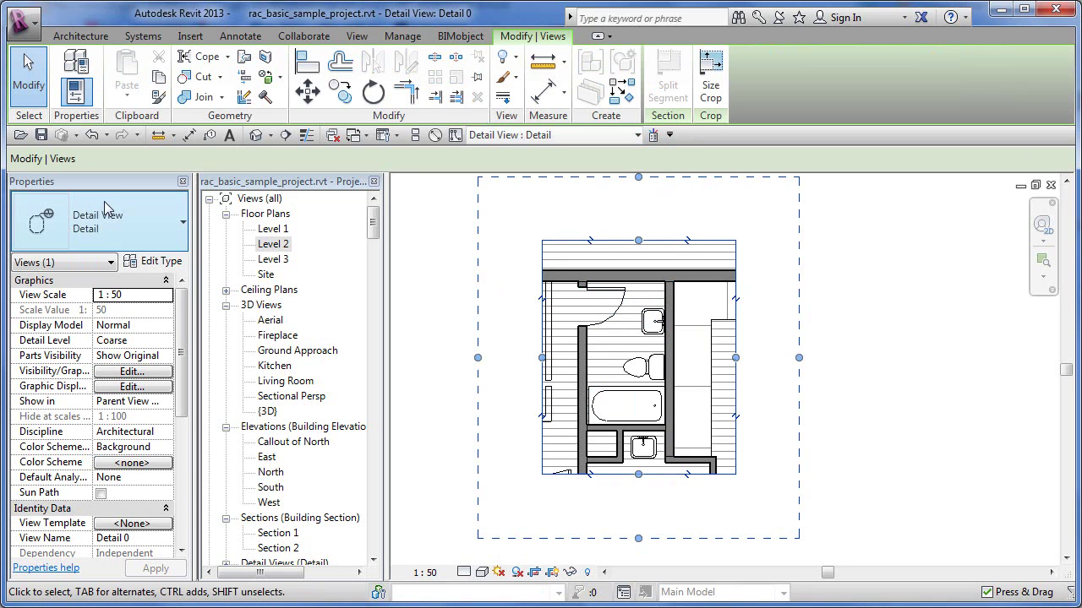
click(129, 215)
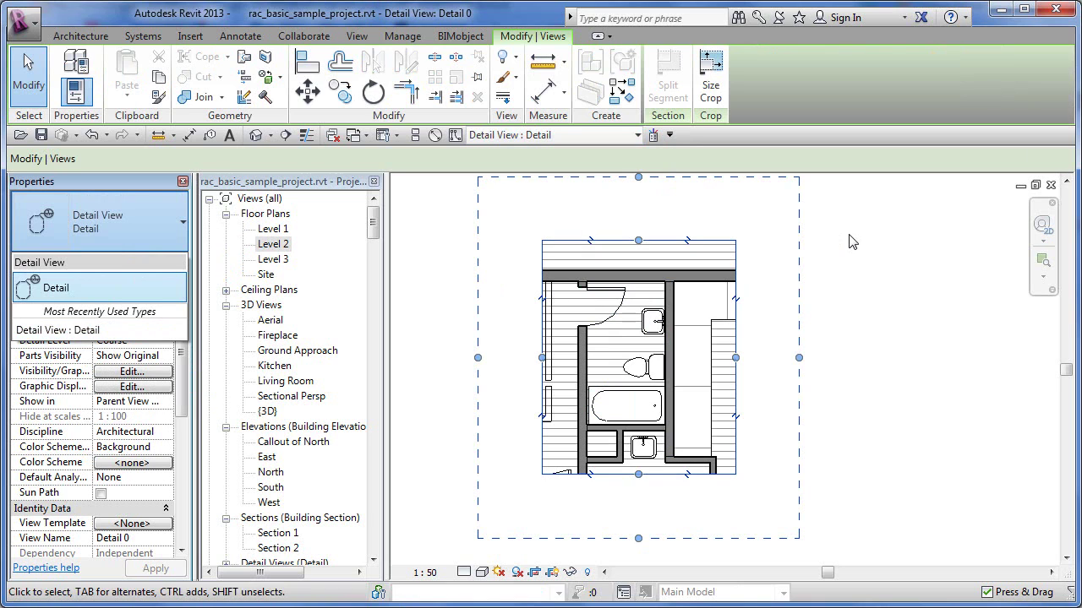
click(875, 280)
click(870, 281)
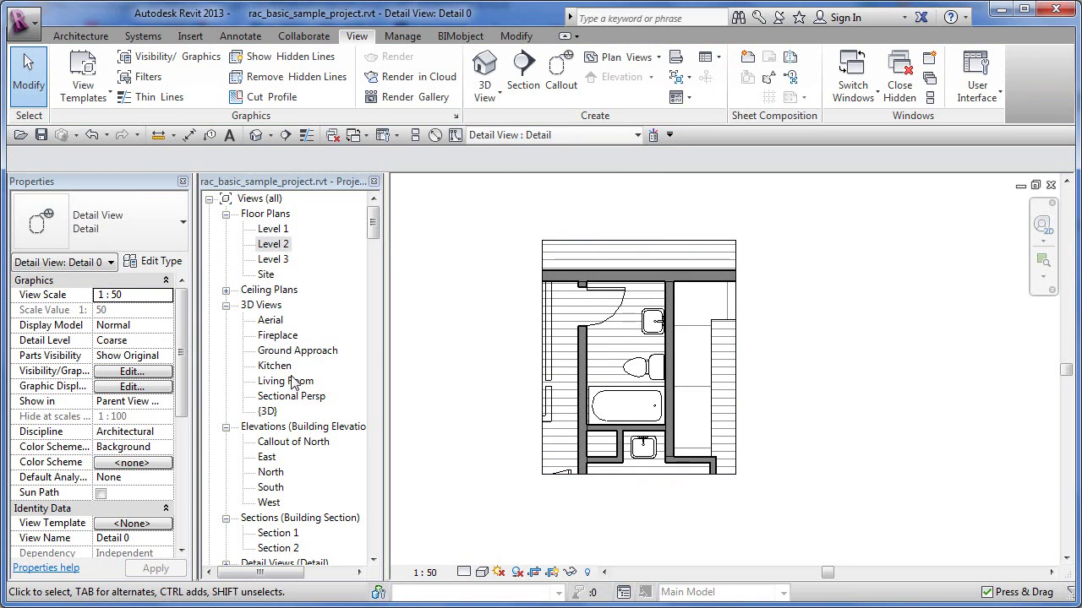
Locate the bathroom callout's view among the project's detail views
drag(373, 228, 378, 247)
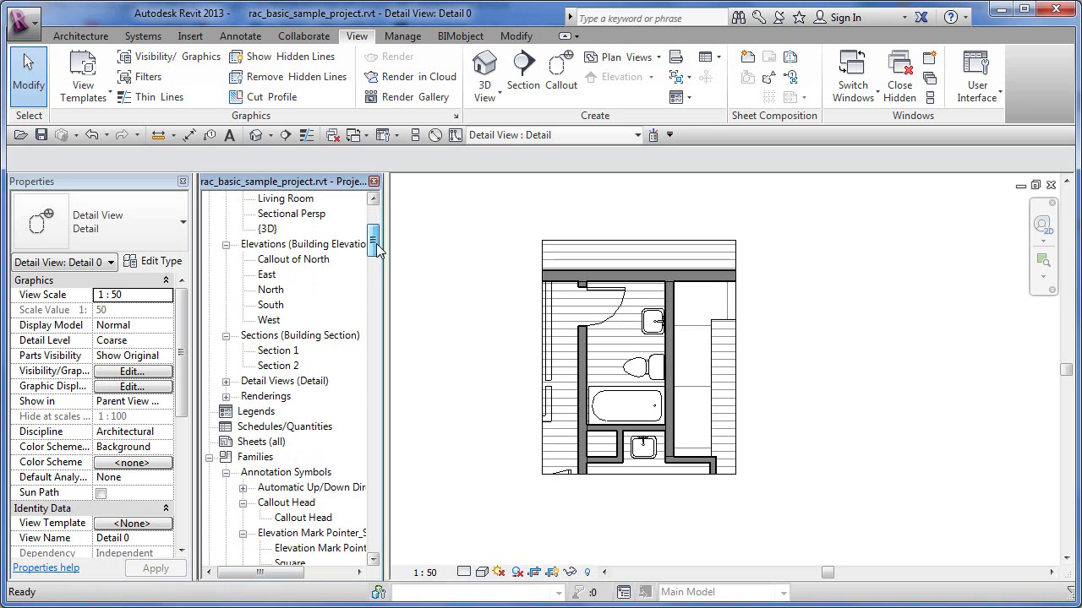
click(226, 381)
click(277, 396)
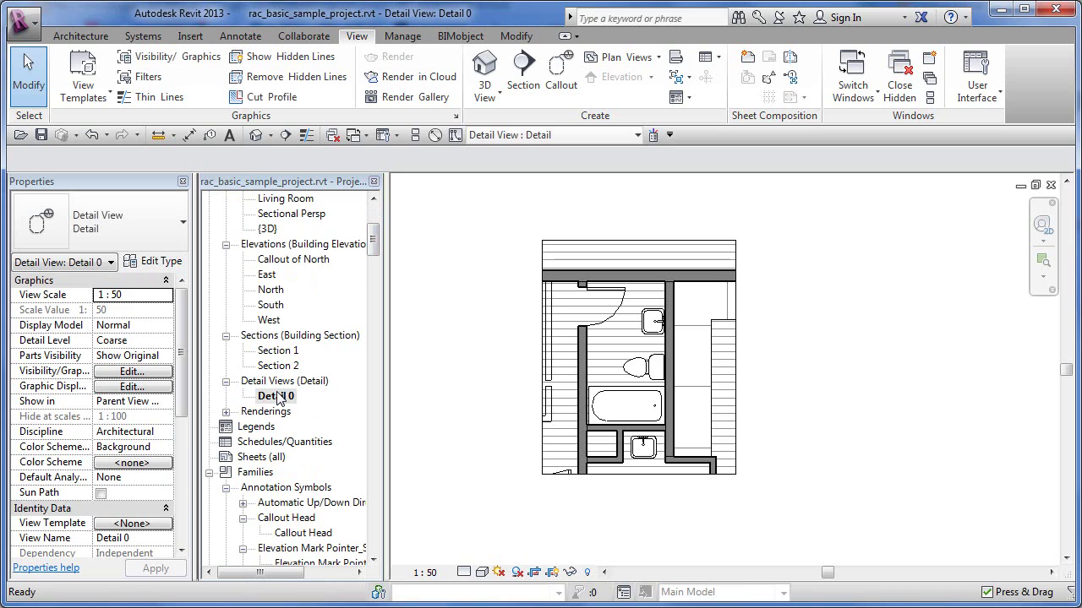
Return to the Level 2 floor plan and pull the bathroom callout's west boundary in to the bedroom partition wall
drag(378, 243, 377, 221)
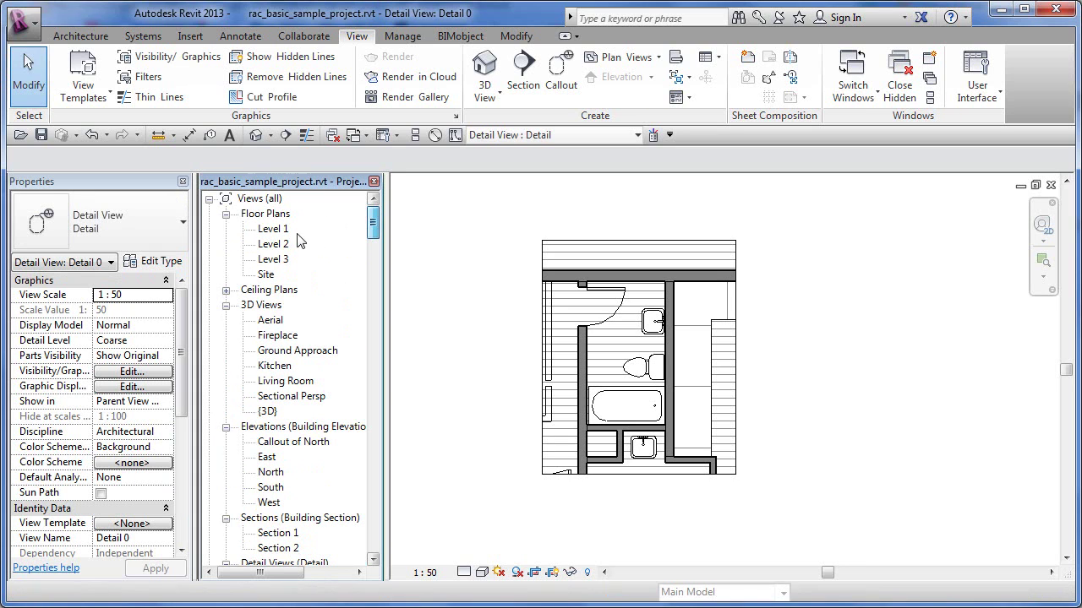
double_click(274, 244)
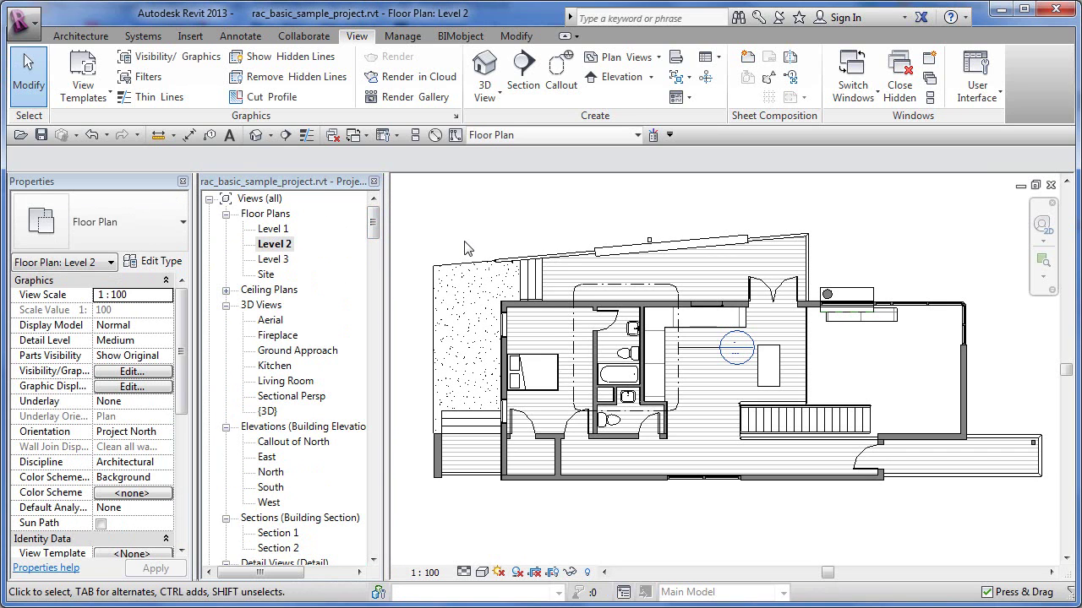
click(574, 350)
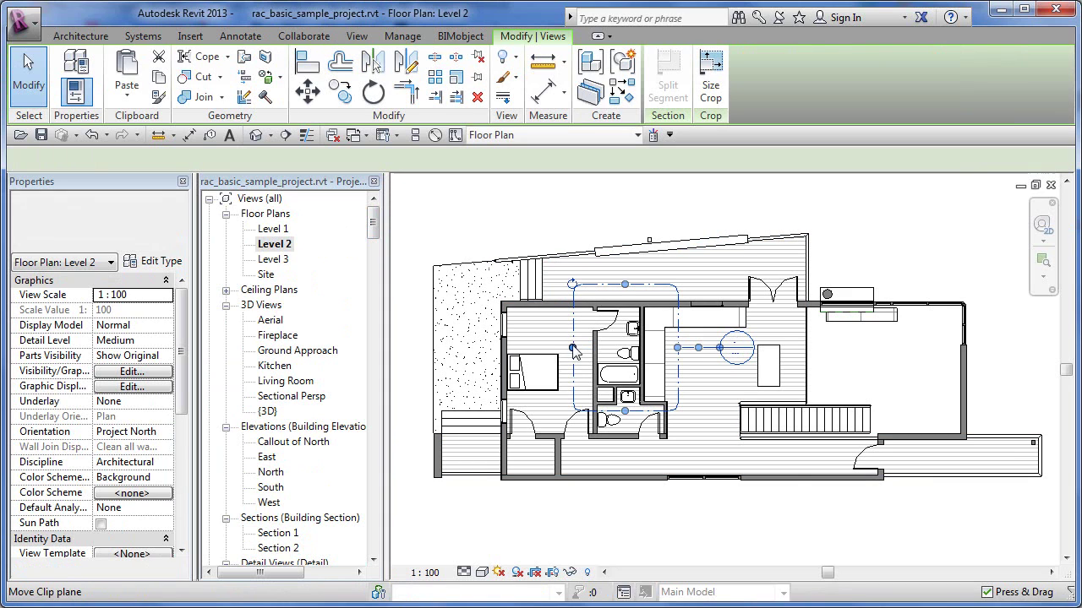
drag(572, 348, 592, 341)
click(654, 203)
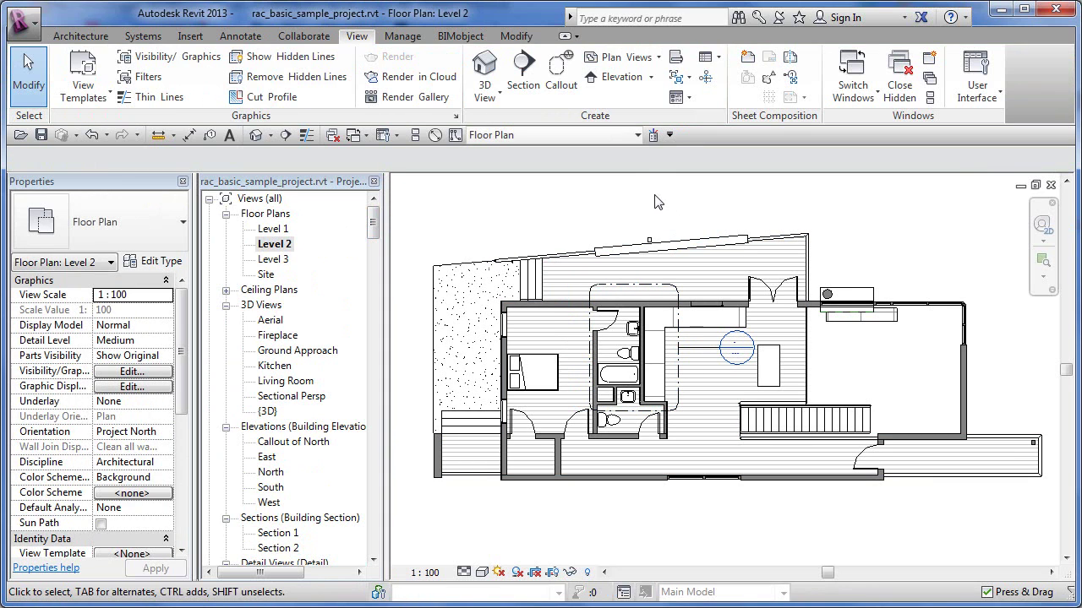
Create a second callout of type Floor Plan around the bedroom on Level 2
click(561, 75)
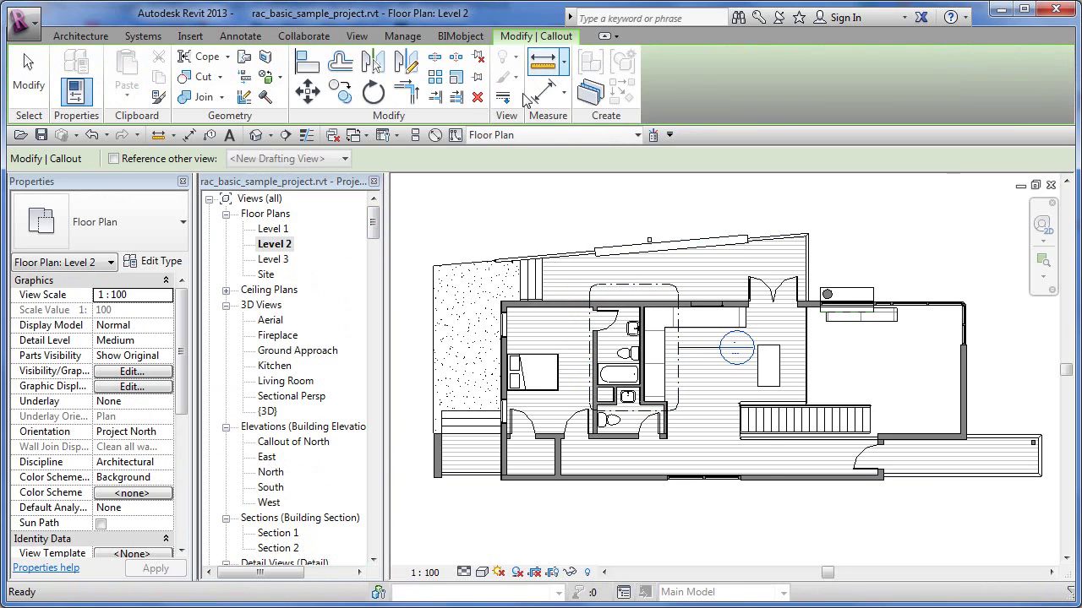
click(140, 226)
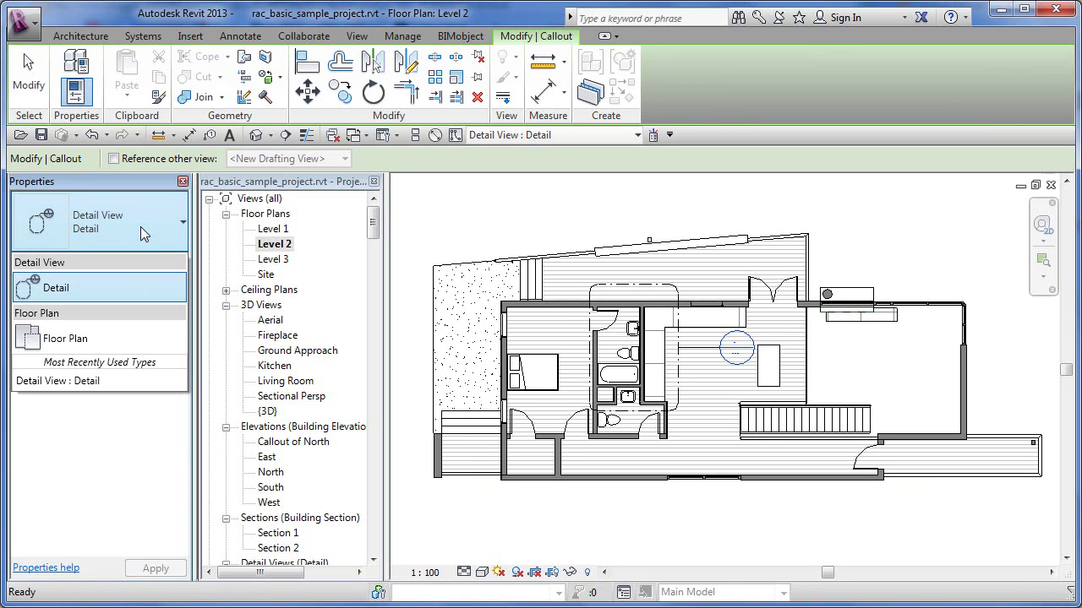
click(82, 339)
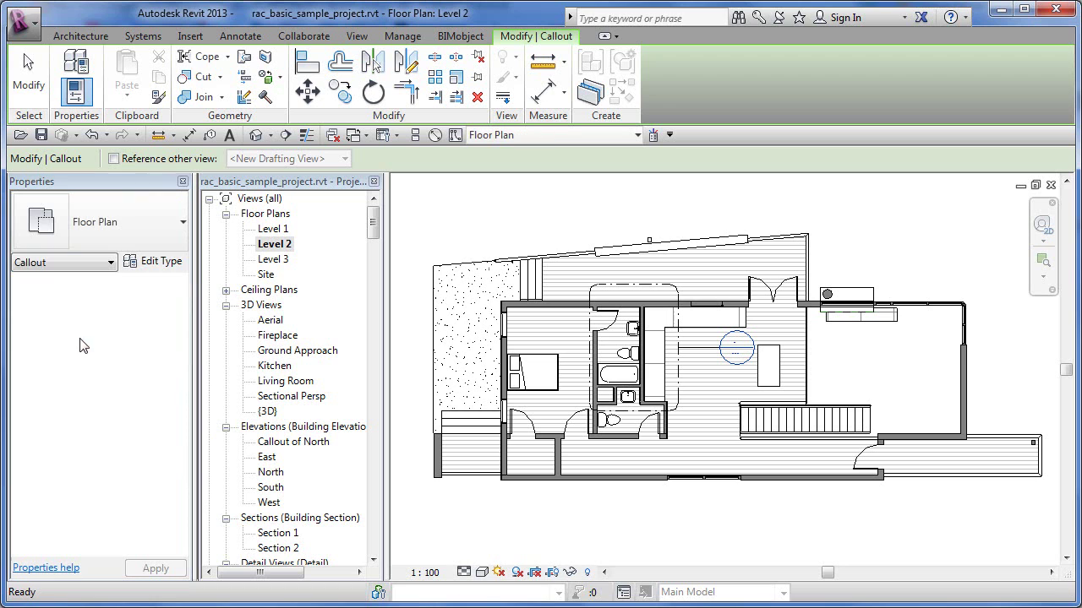
click(488, 289)
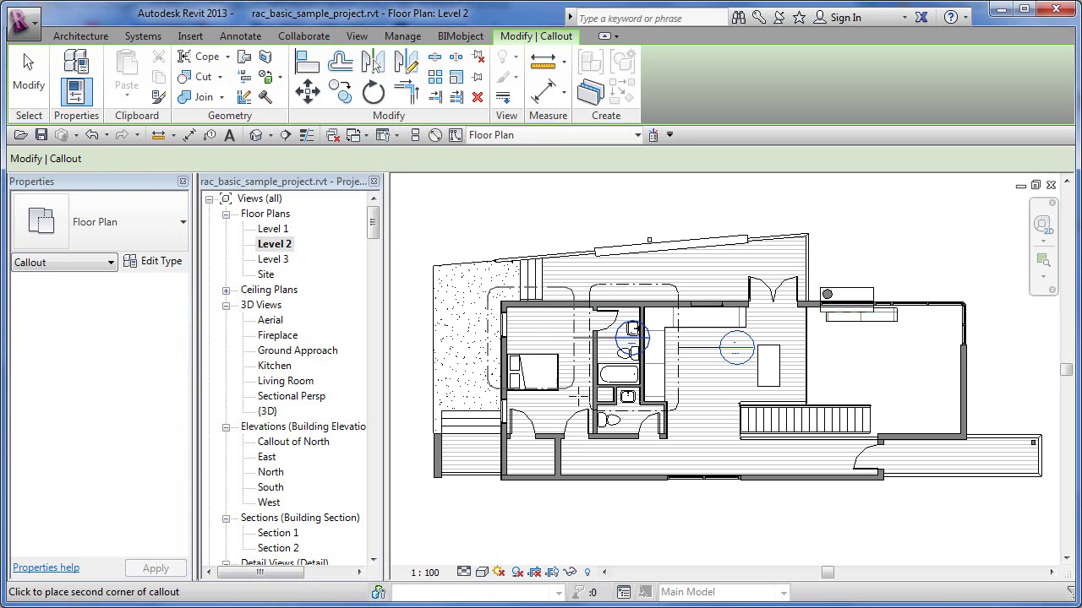
click(610, 442)
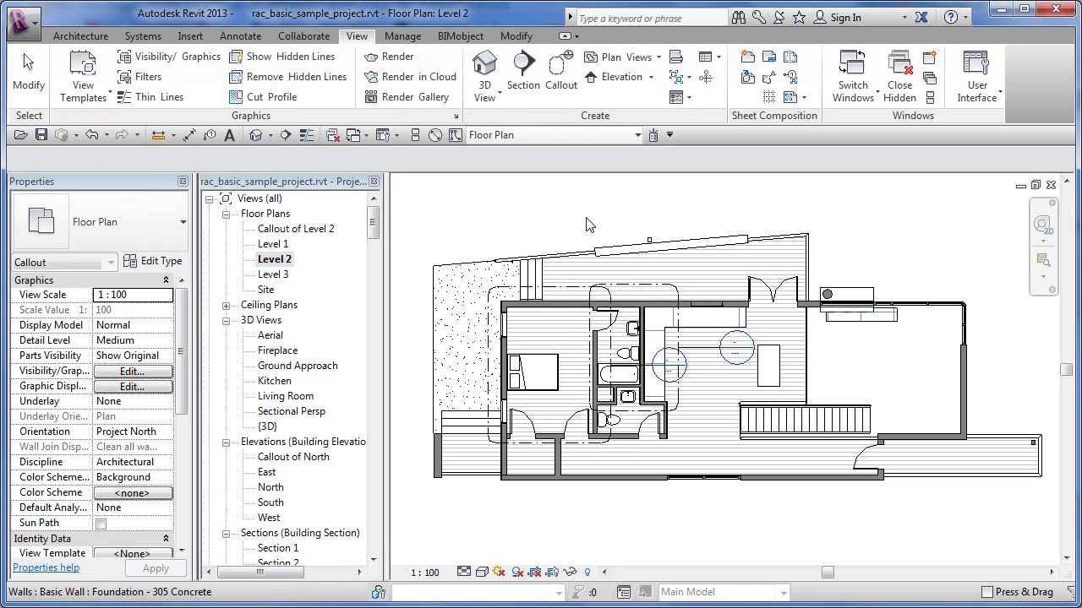
Move the bedroom callout's head outside the building, beyond the plan's upper-left corner
click(595, 321)
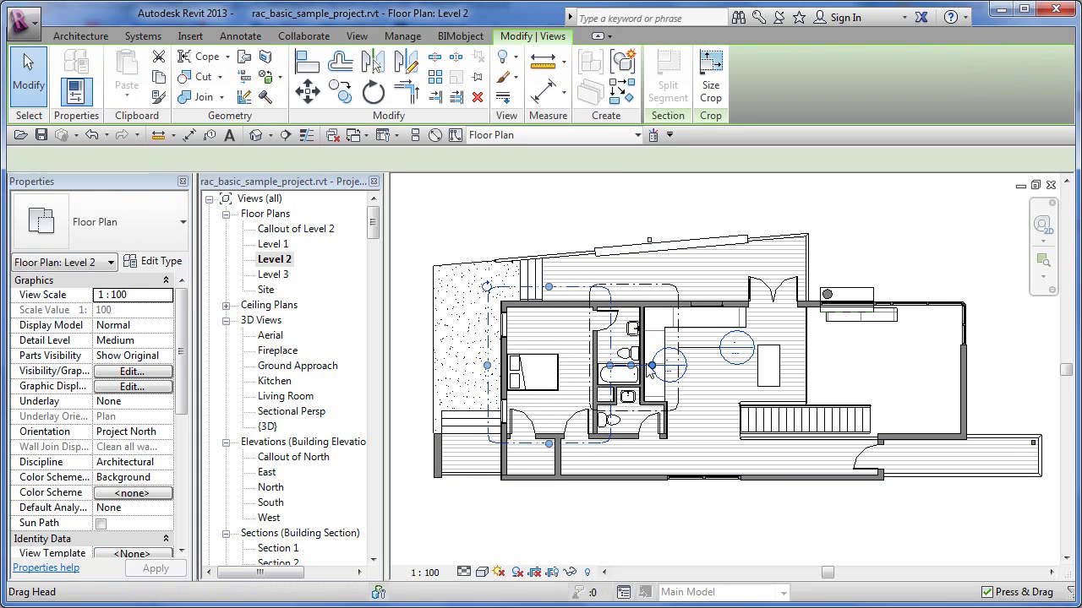
drag(517, 251, 476, 245)
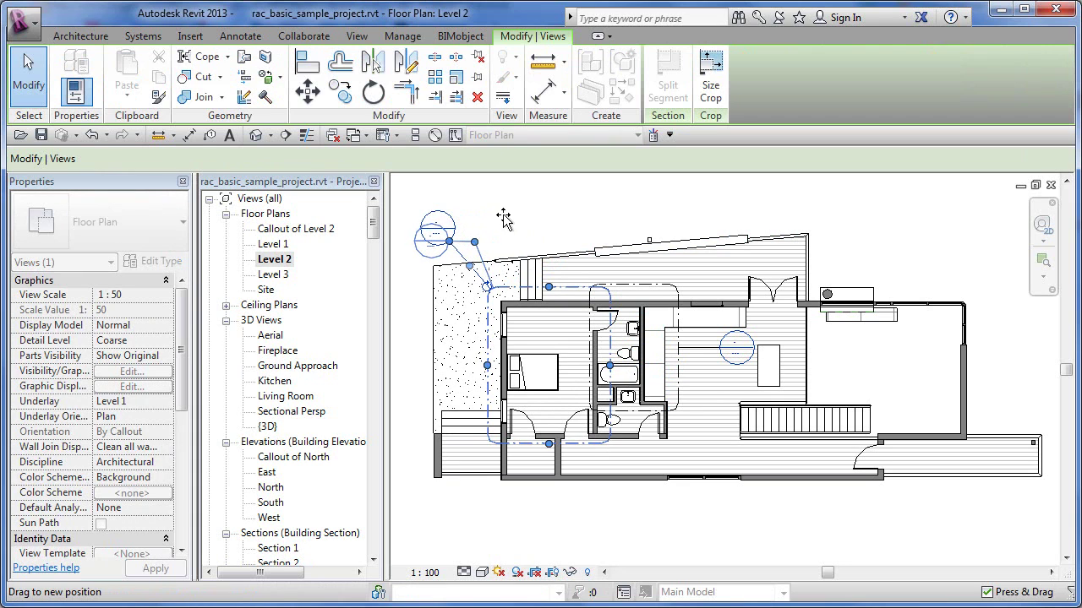
click(502, 217)
Open the floor plan view of the bedroom callout and bring the whole room into view
double_click(432, 243)
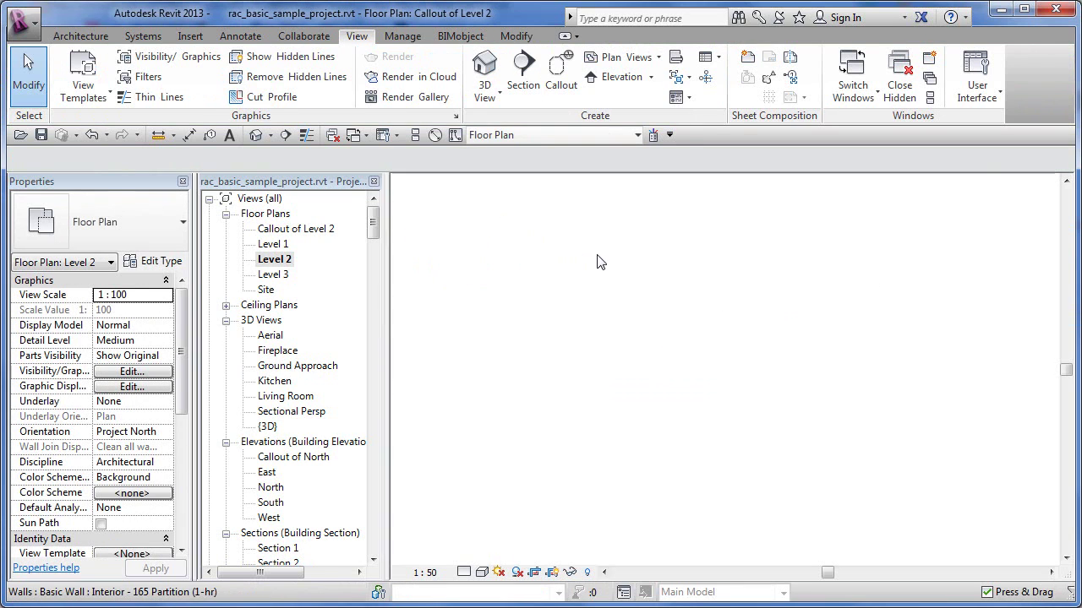
scroll(531, 326, down, 2)
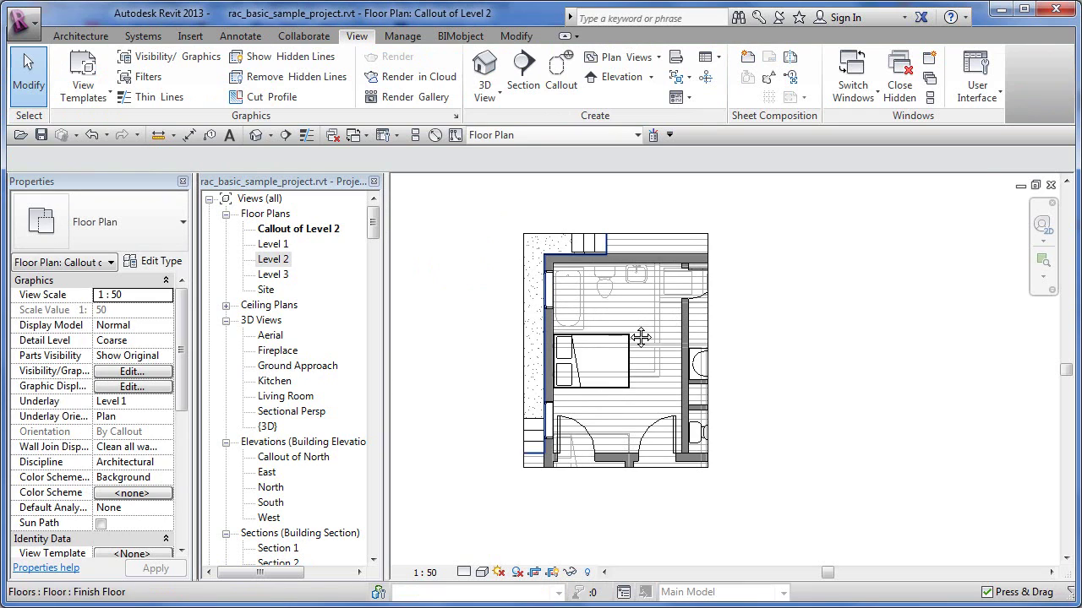
middle_drag(639, 338, 631, 335)
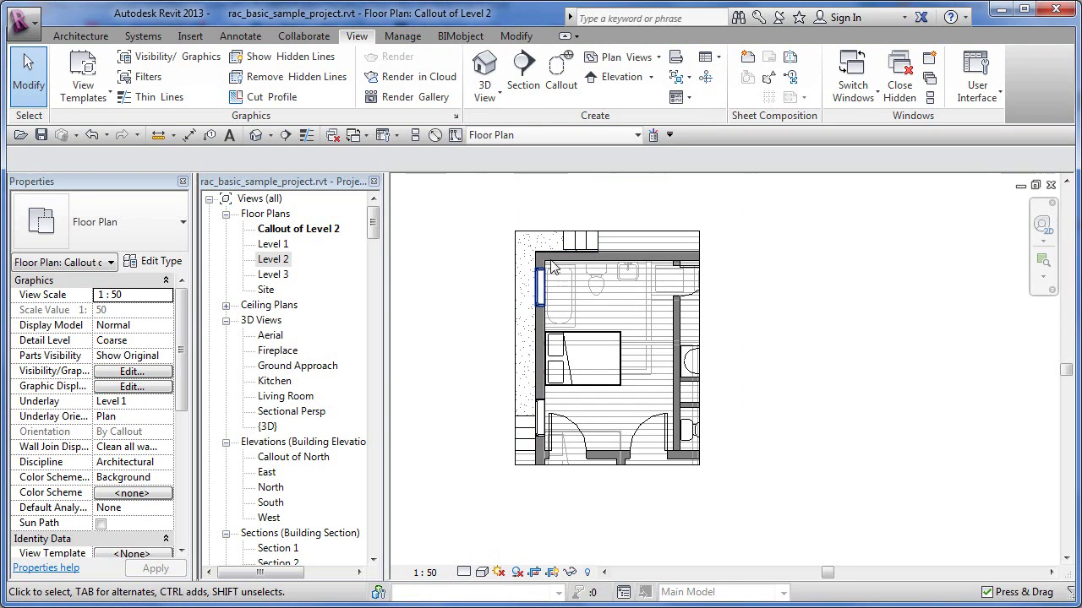
Place a Building Elevation marker over the bed in the callout view, facing the west wall, and dismiss the warning
click(614, 78)
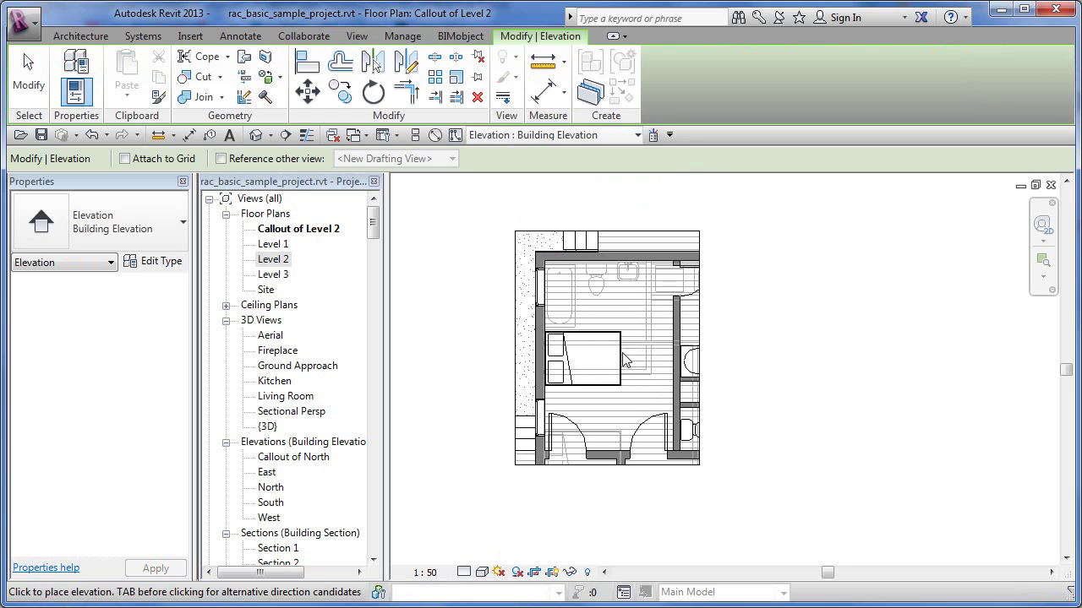
click(581, 367)
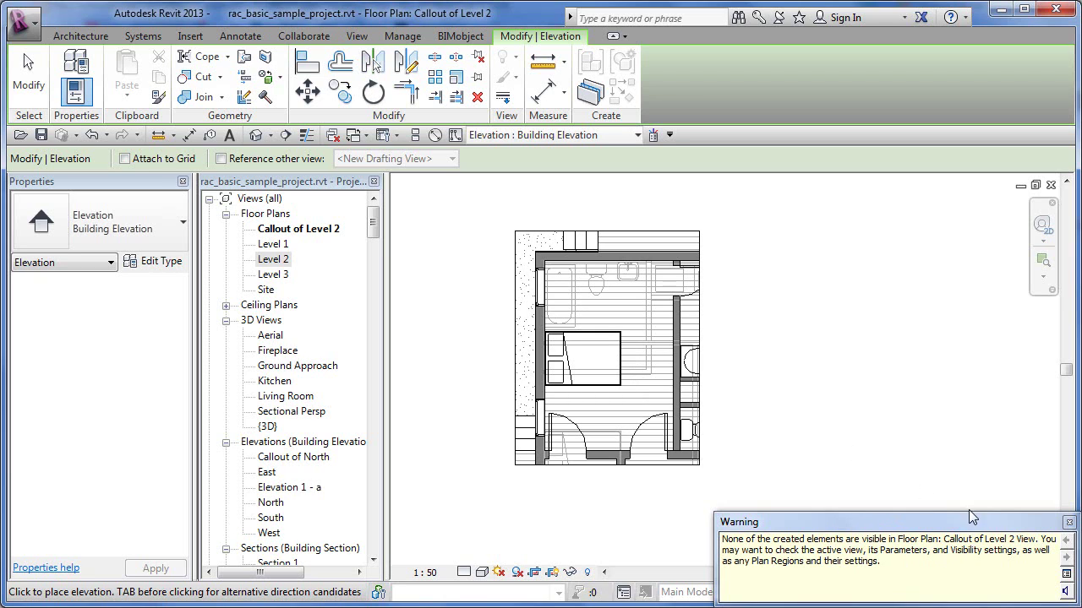
click(1069, 522)
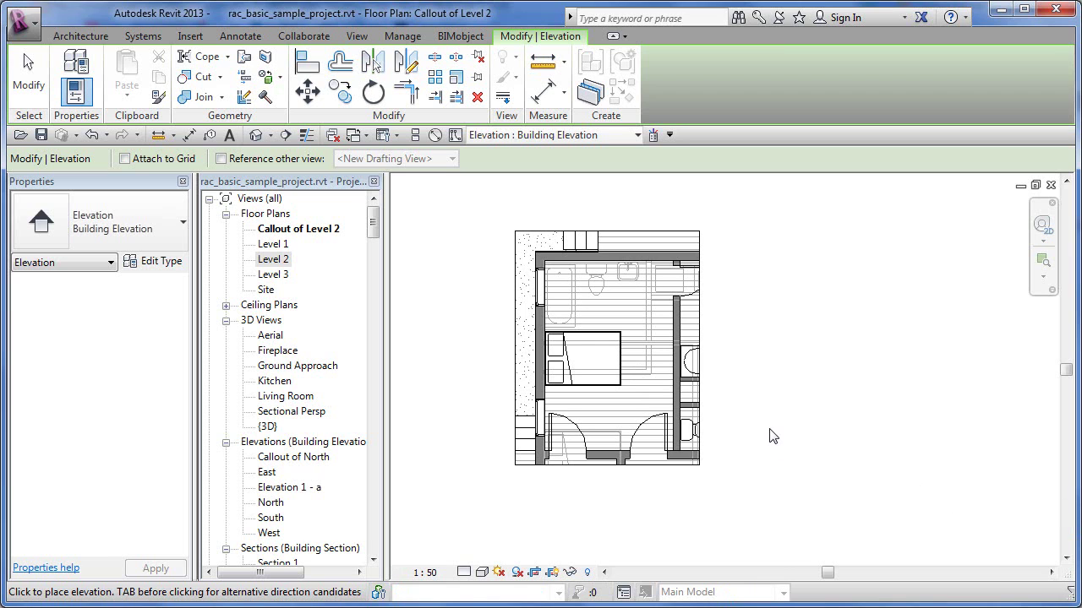
key(Escape)
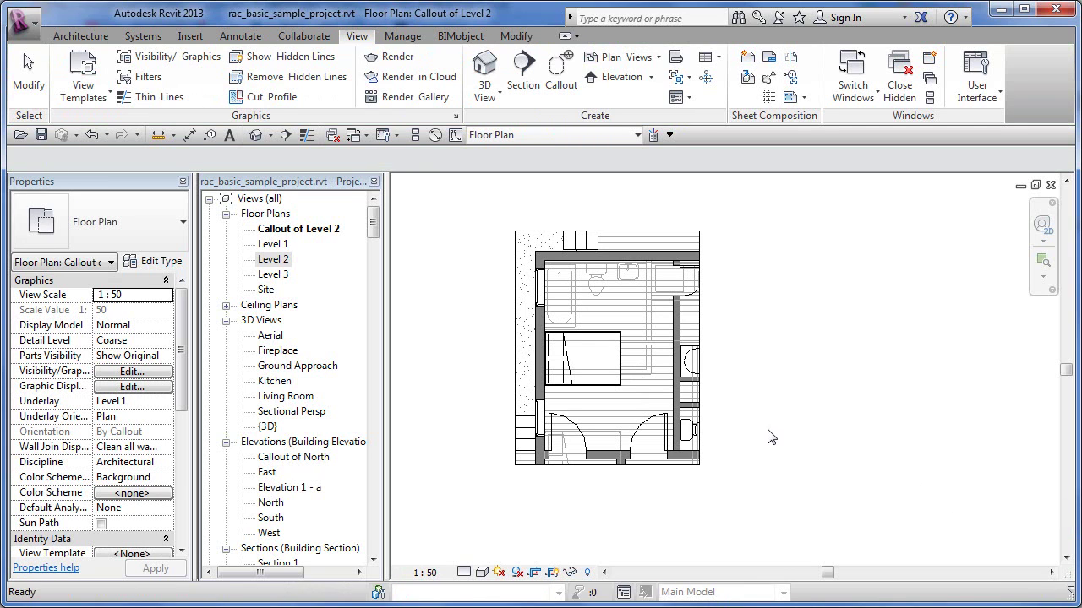
Reveal hidden elements in the callout view, unhide the elevation marker's category, and leave the reveal mode
click(587, 572)
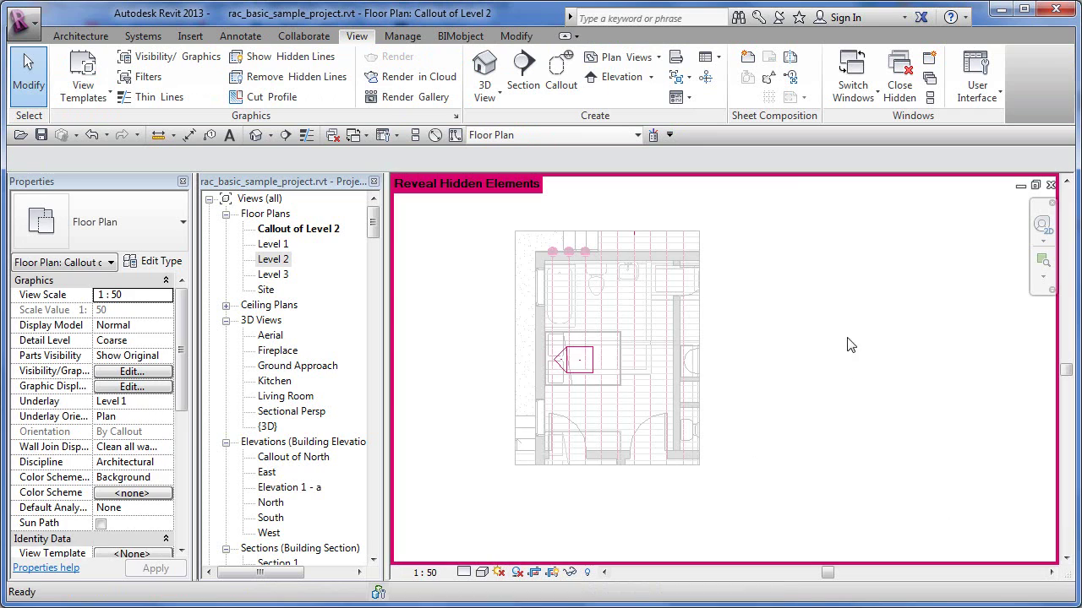
click(579, 359)
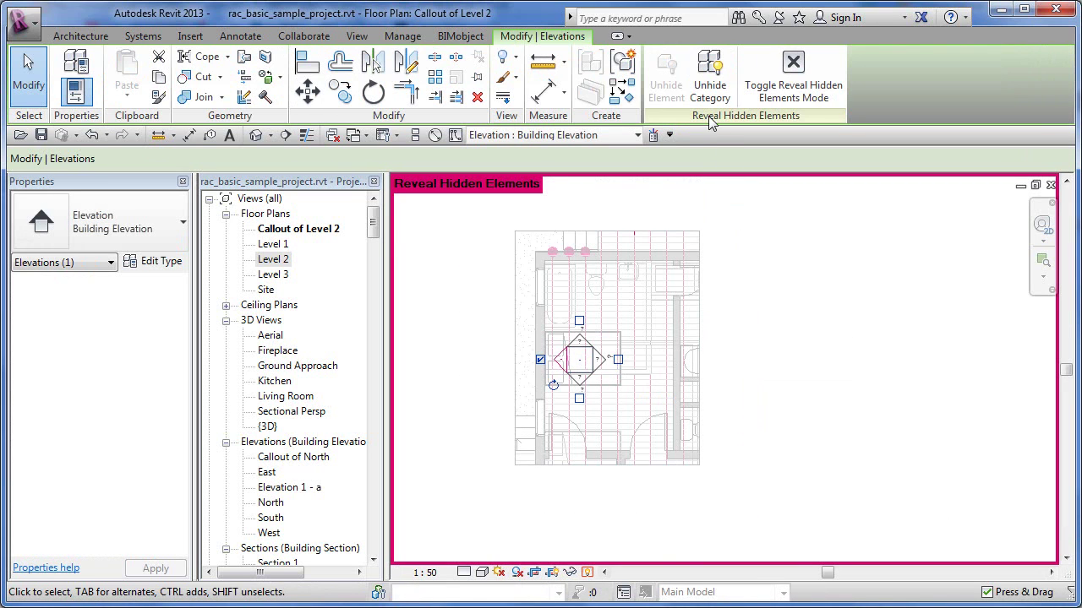
click(710, 80)
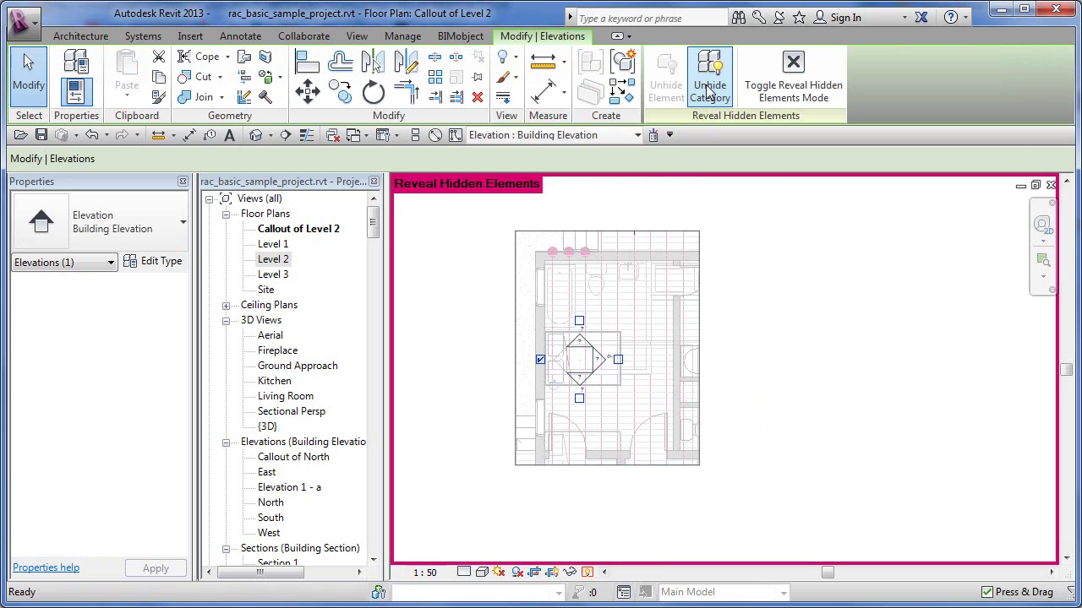
click(588, 573)
click(763, 355)
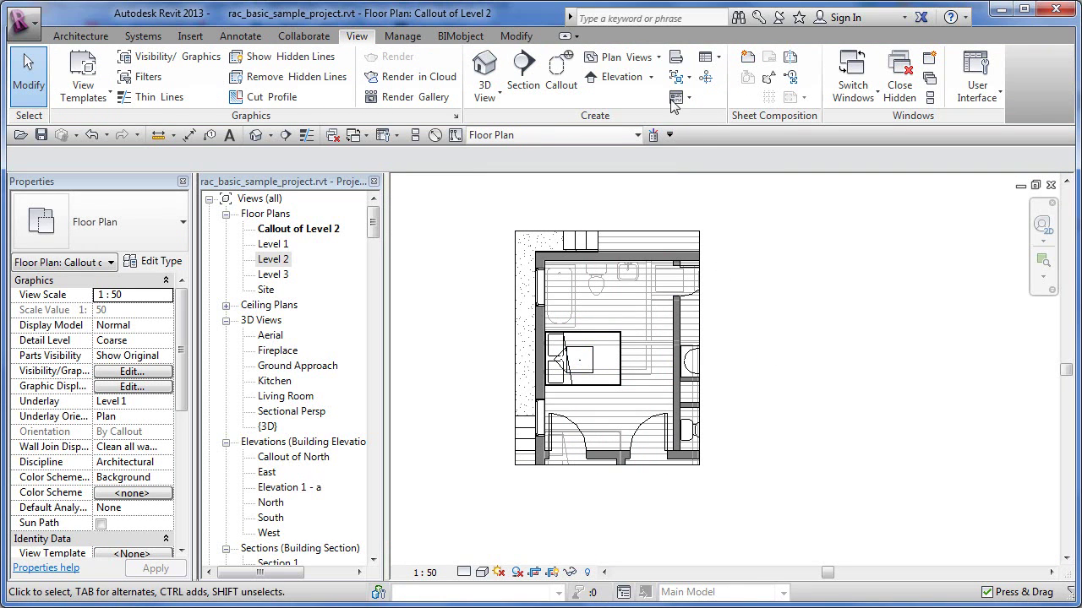
Place another Building Elevation marker between the bed and the north wall, facing the north wall
click(621, 77)
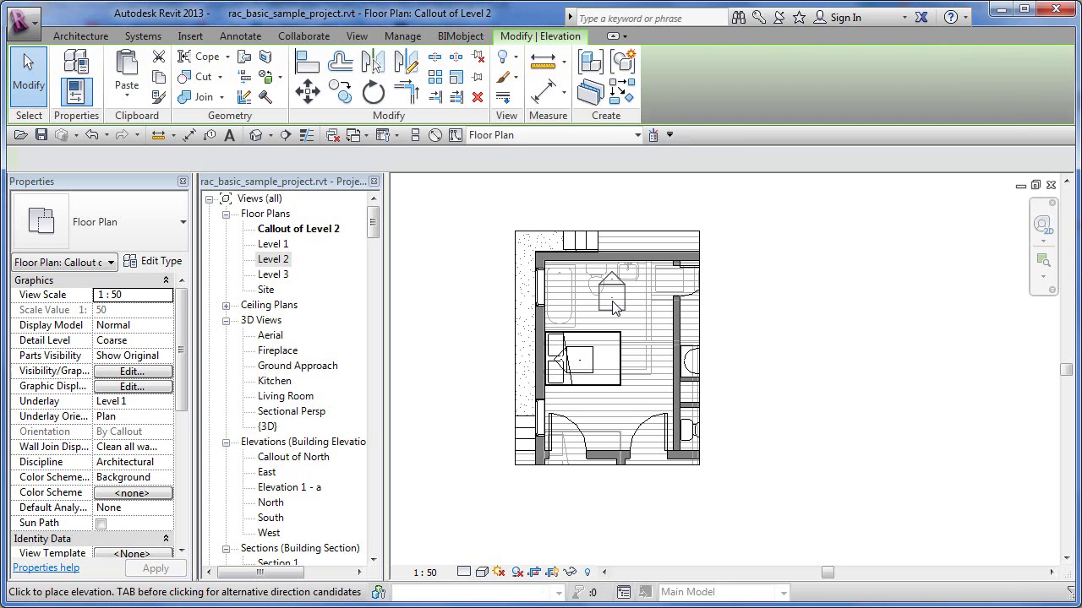
click(614, 308)
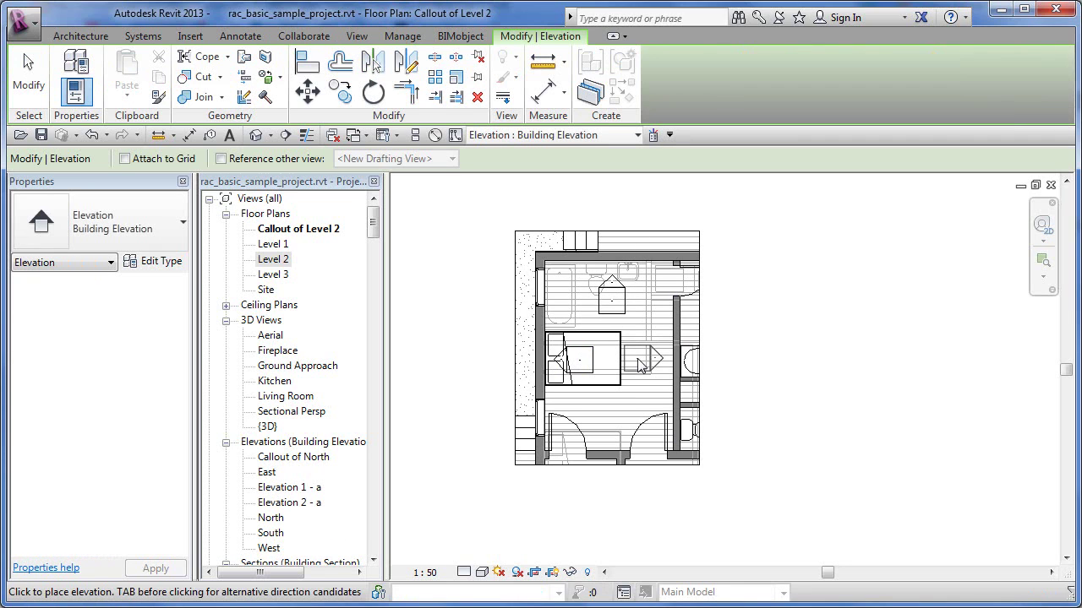
Place two more Building Elevation markers in the bedroom callout, one facing the east wall and one facing the south wall
click(608, 406)
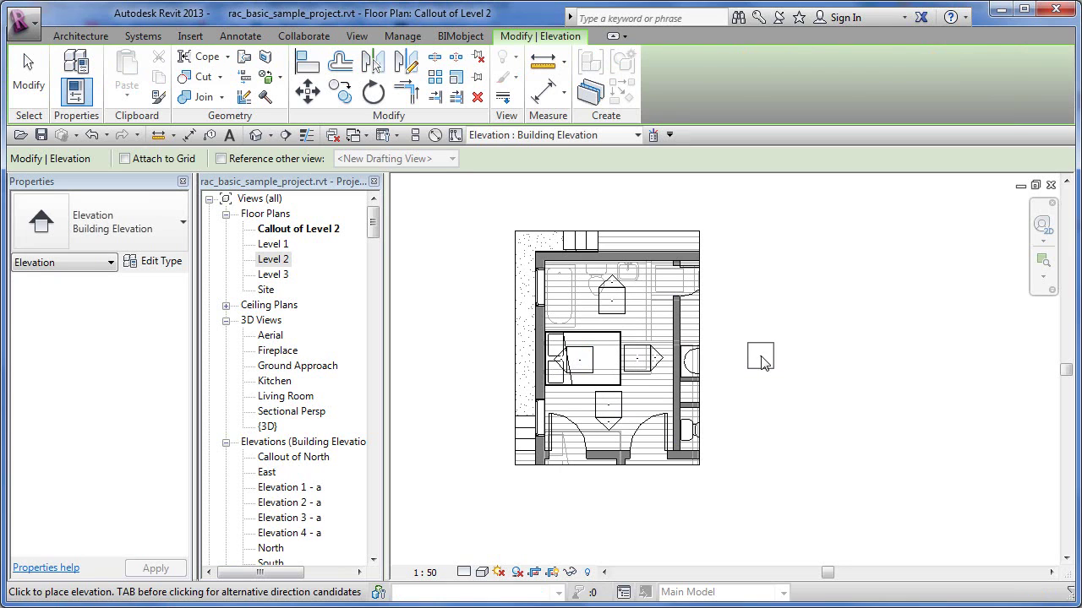
key(Escape)
key(Escape)
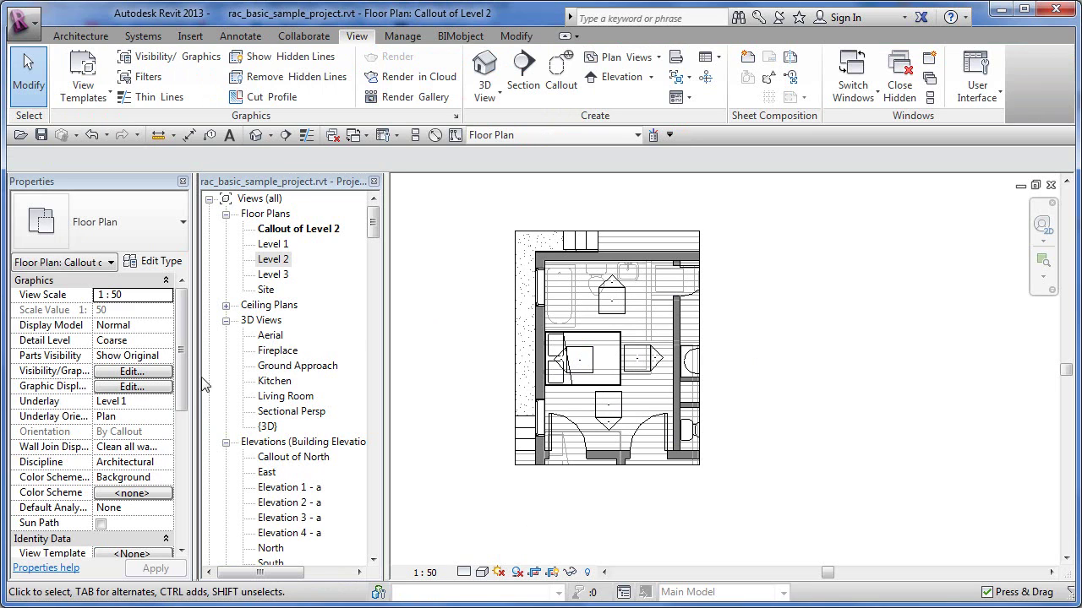
Set the callout view's underlay to None
click(166, 402)
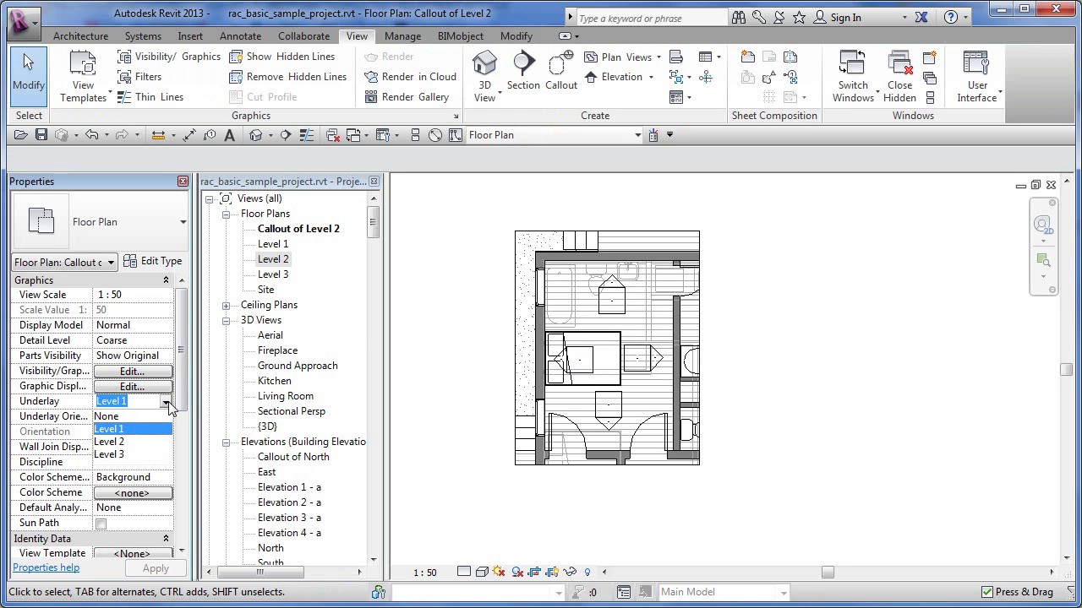
click(108, 416)
click(156, 568)
scroll(705, 348, up, 2)
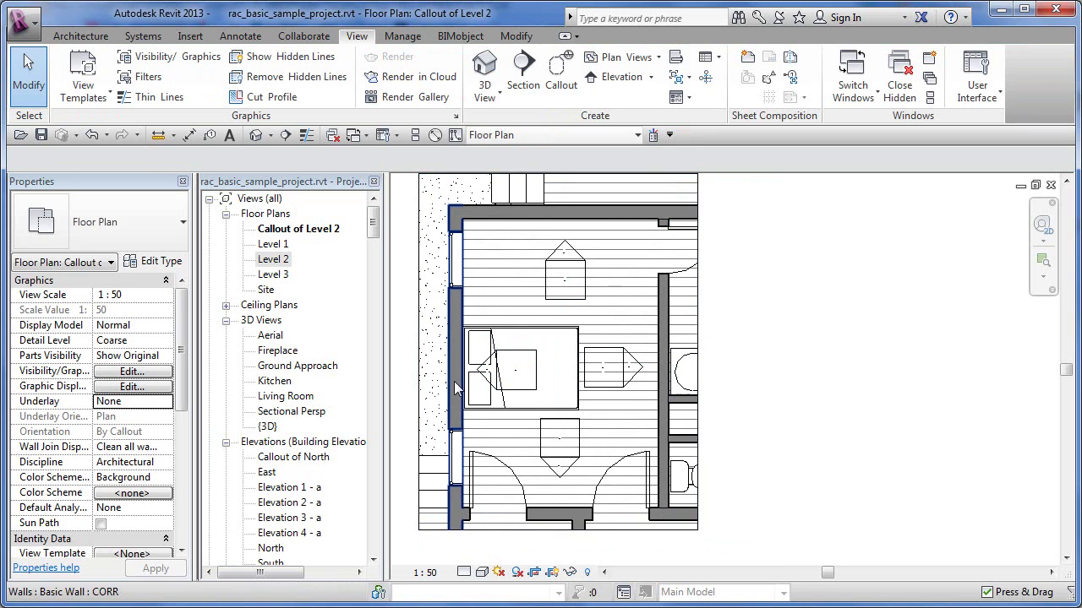
Collapse the list of 3D views, open Elevation 1 - a briefly, and switch to Elevation 2 - a
click(226, 321)
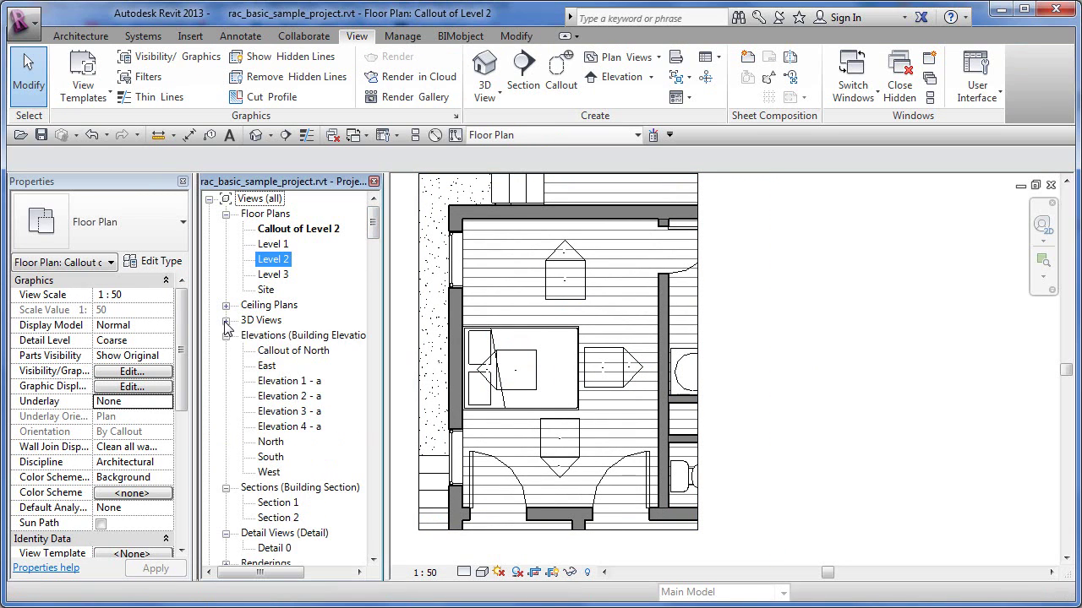
double_click(282, 382)
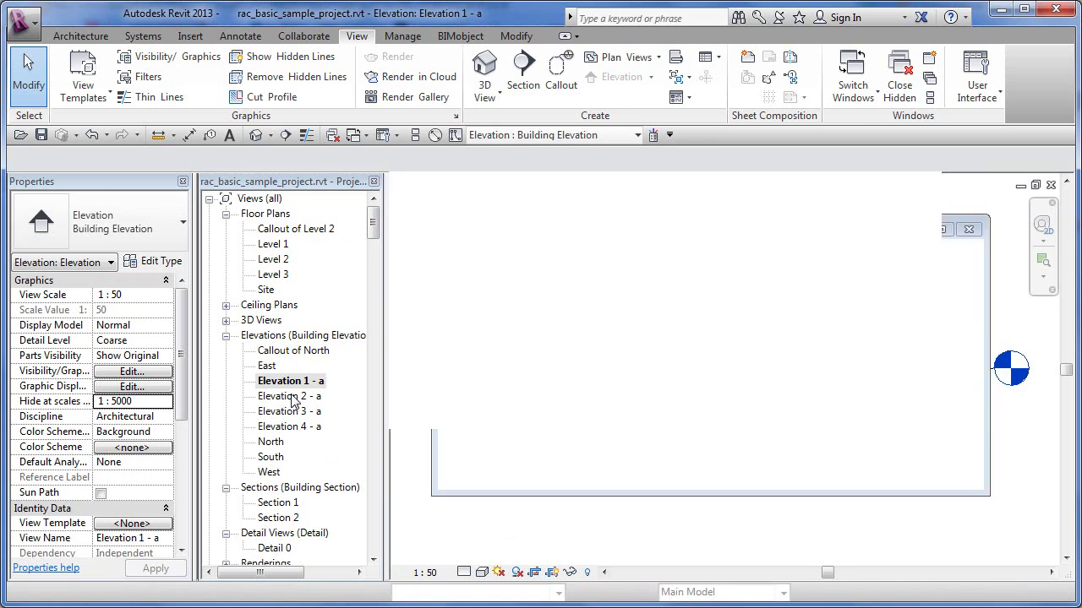
double_click(294, 400)
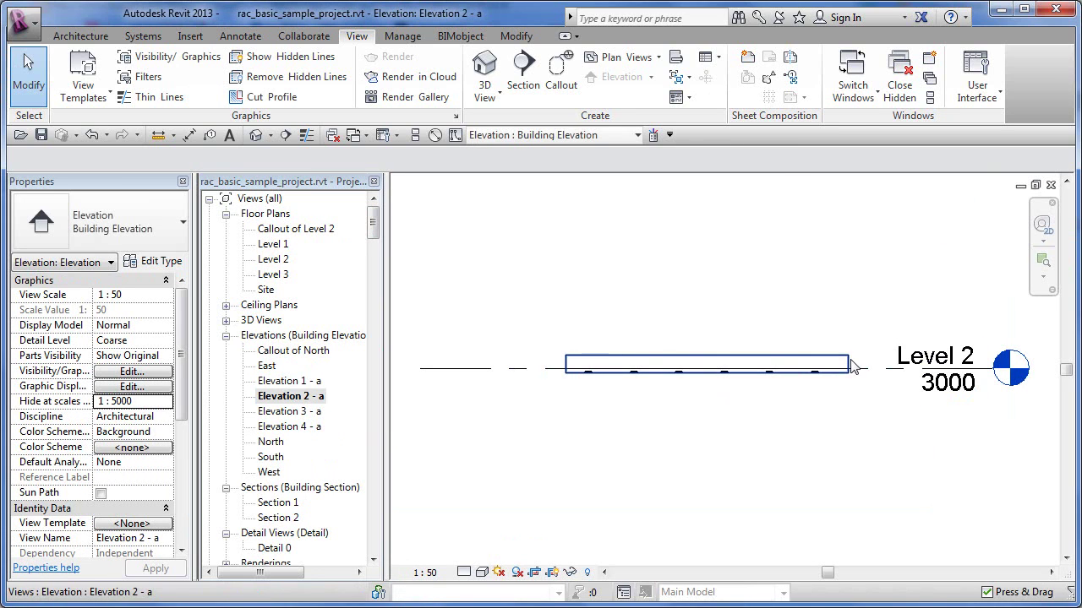
Extend the Elevation 2 - a crop region downward below the floor joists and upward above the Level 2 line
click(630, 394)
scroll(623, 397, up, 3)
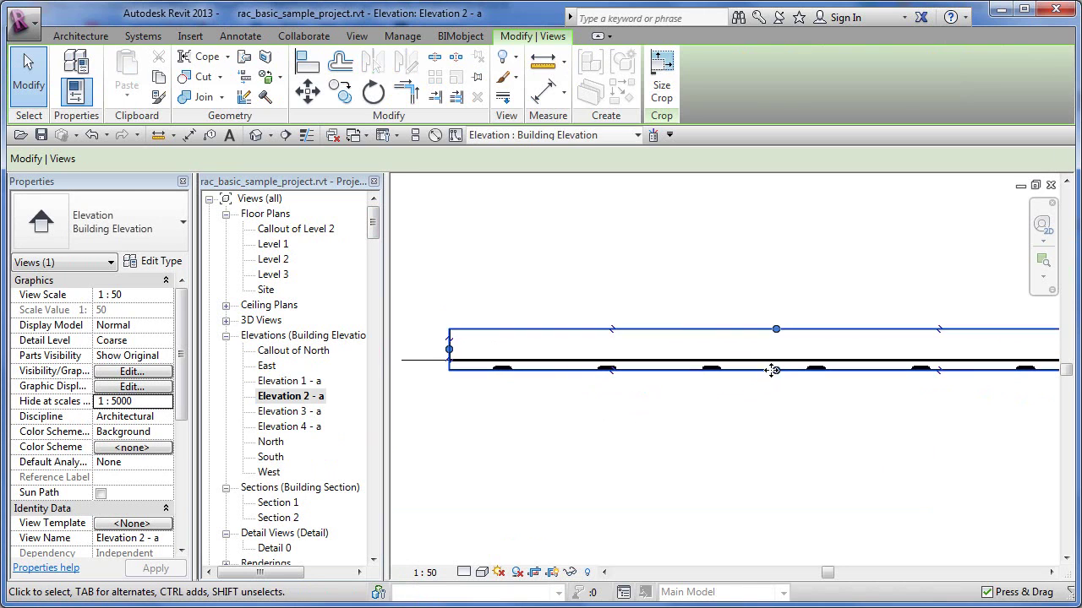
drag(775, 369, 791, 463)
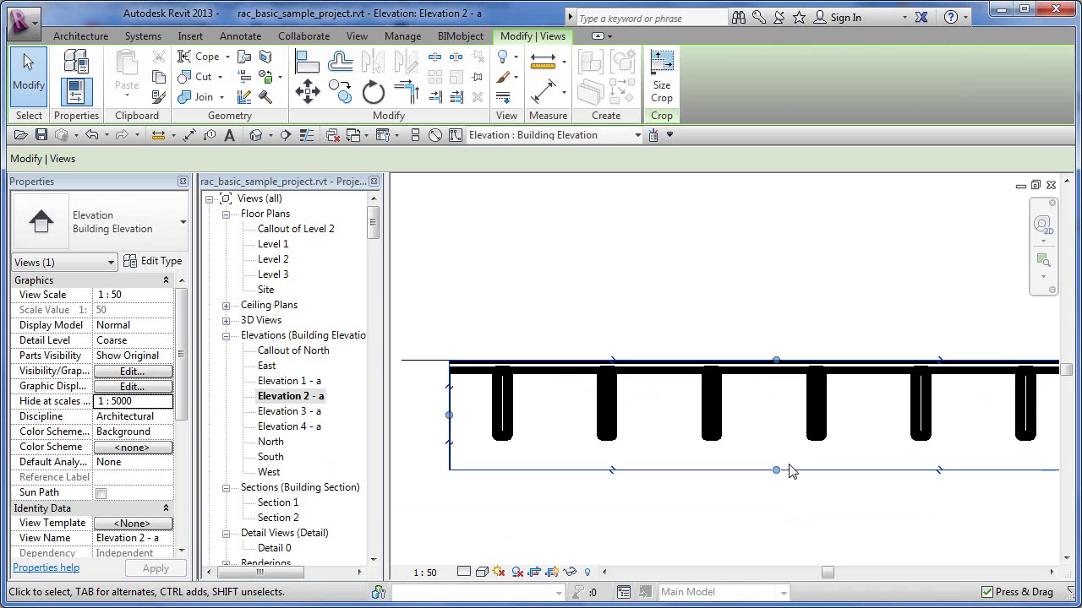
scroll(786, 470, down, 2)
middle_drag(705, 482, 675, 439)
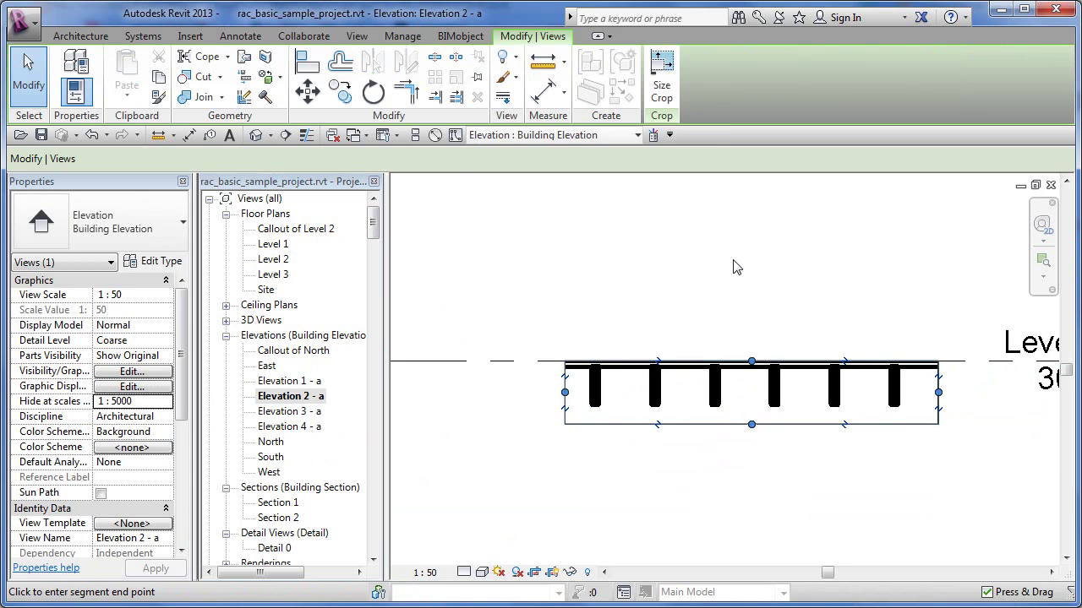
drag(734, 267, 734, 260)
click(739, 481)
scroll(735, 477, down, 2)
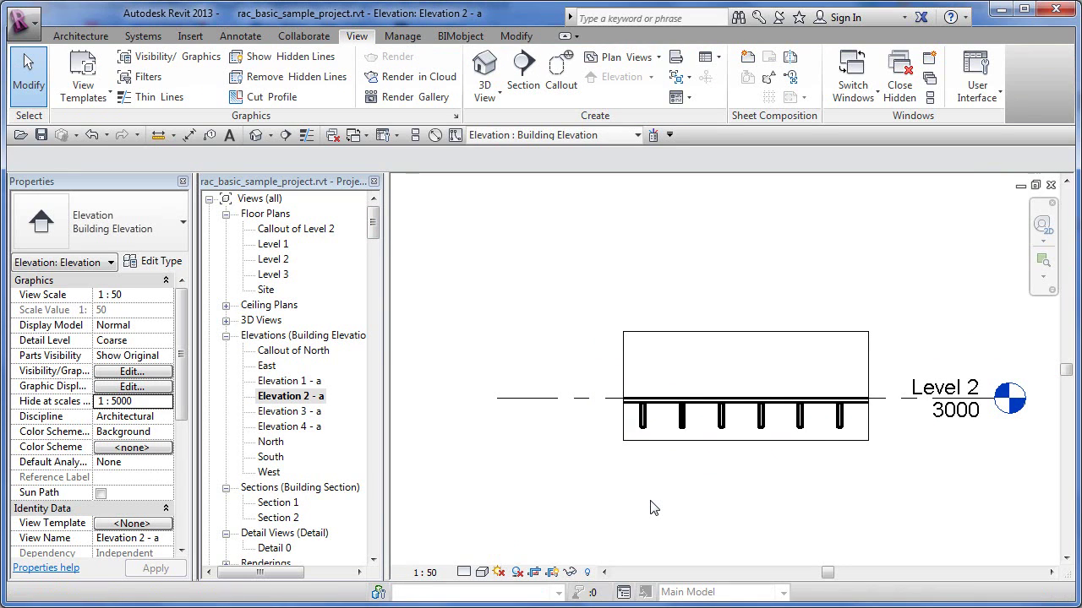
Turn on Thin Lines, then raise the crop region's upper edge further and widen it slightly past the west wall
key(t)
key(l)
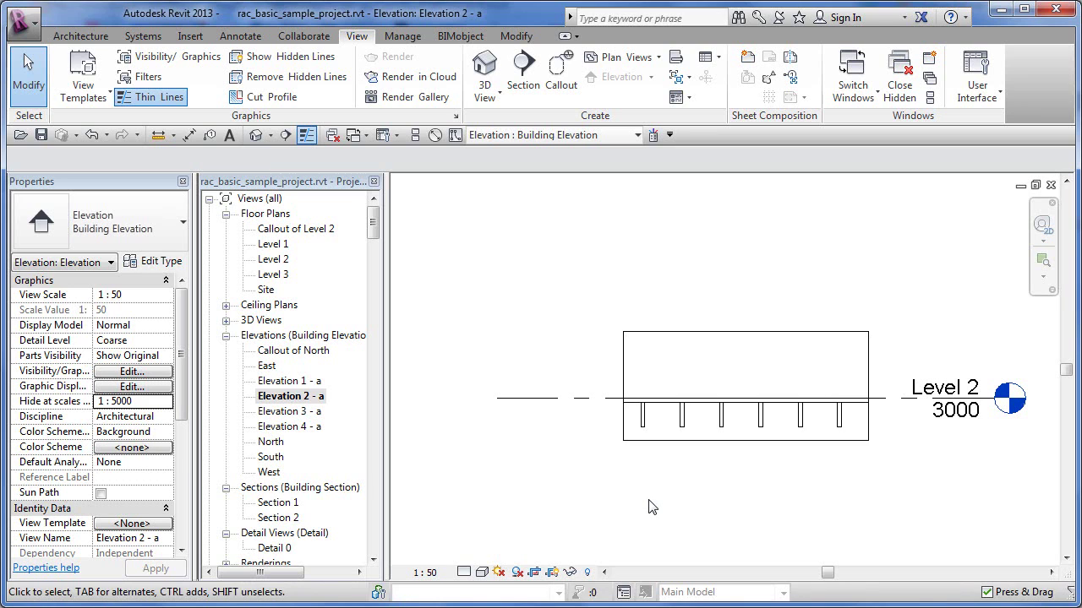
click(725, 330)
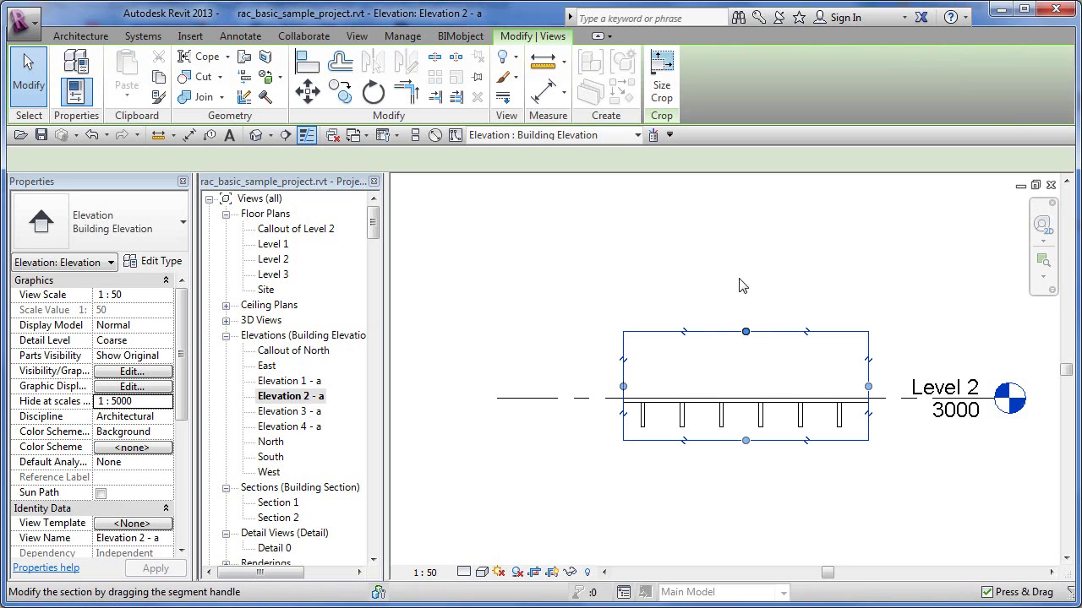
drag(737, 263, 744, 236)
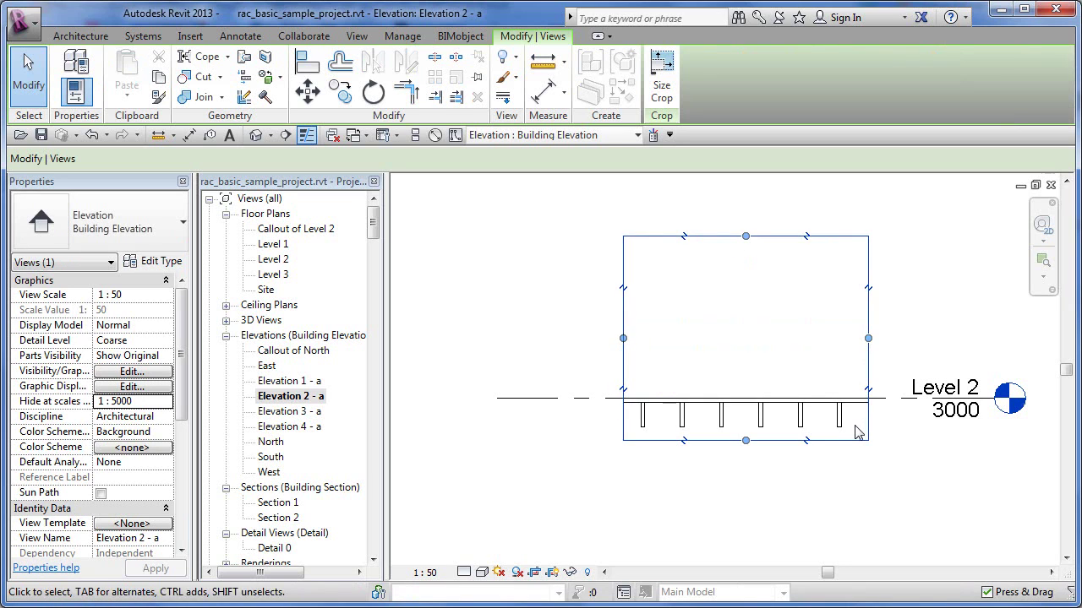
drag(621, 335, 602, 338)
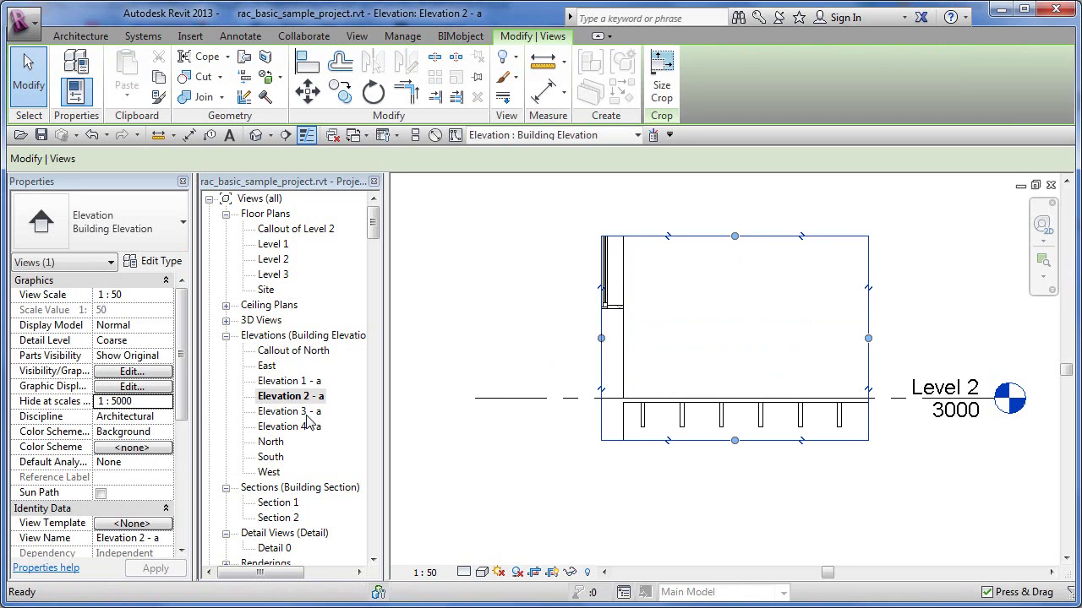
Open Elevation 3 - a and raise the upper edge of its crop region until it clears the top of the door
click(302, 413)
double_click(306, 412)
click(681, 365)
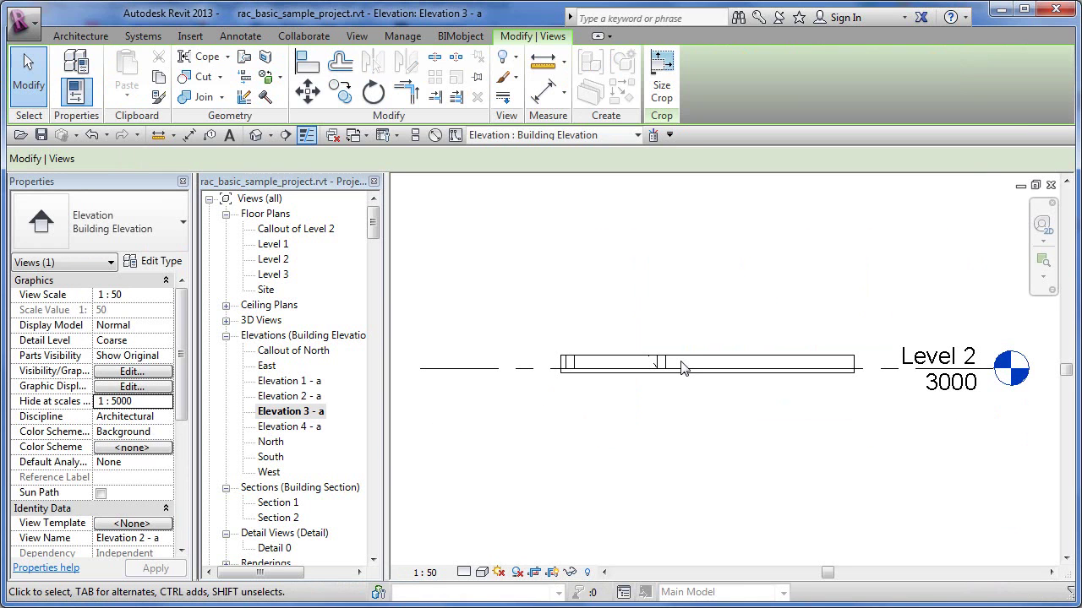
click(682, 360)
click(681, 362)
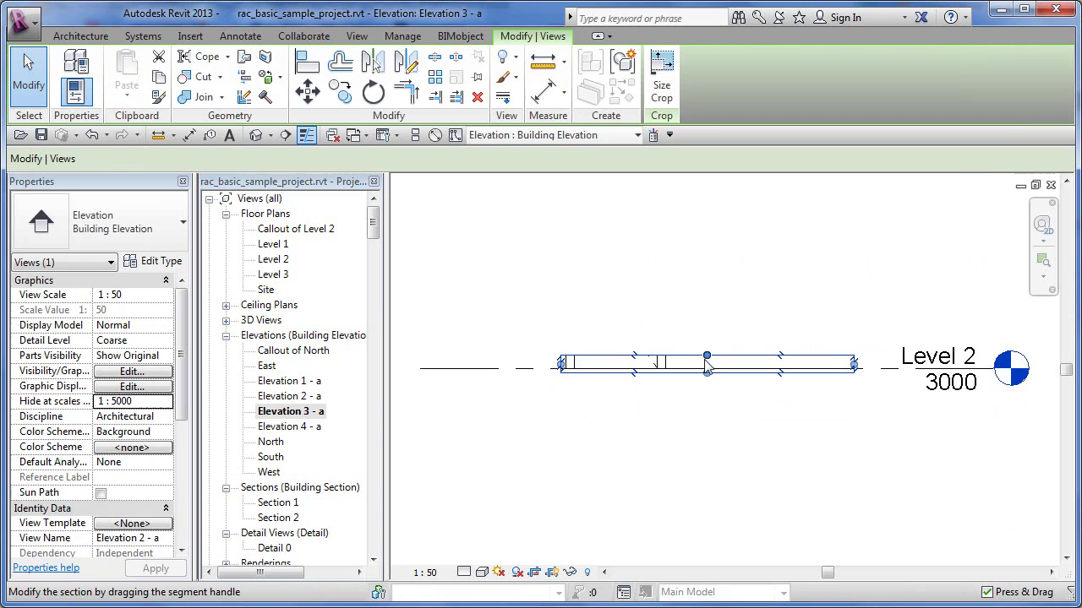
drag(690, 212, 690, 211)
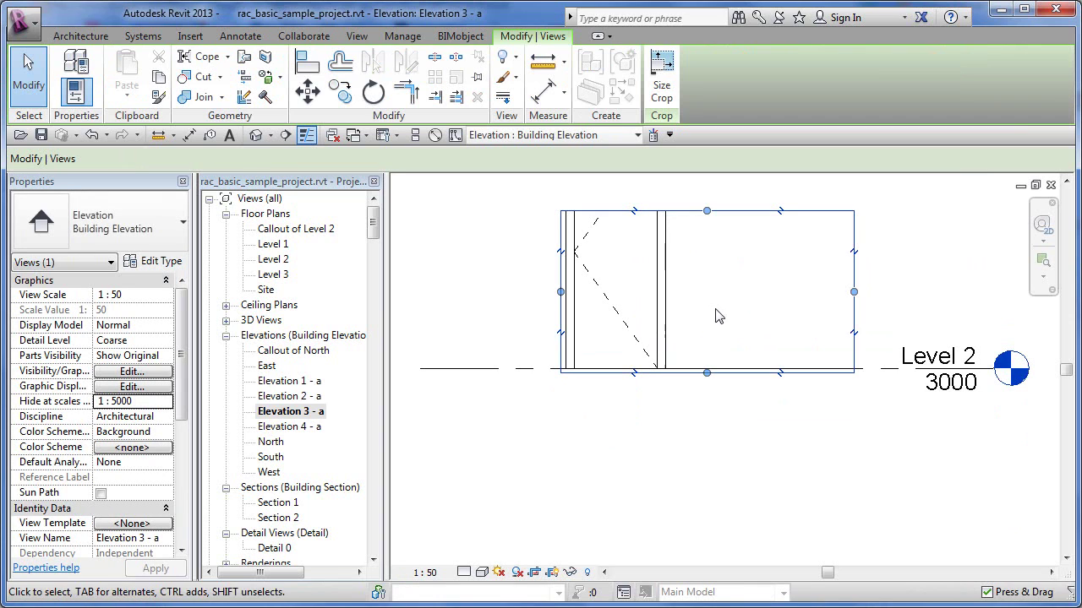
scroll(709, 310, down, 1)
middle_drag(716, 358, 705, 440)
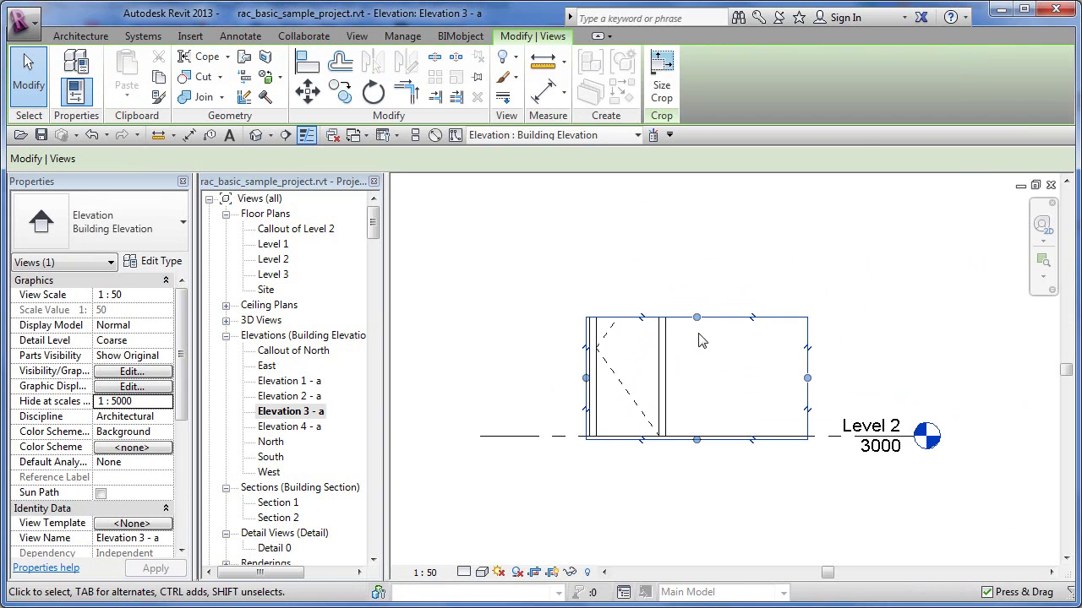
click(702, 316)
click(698, 229)
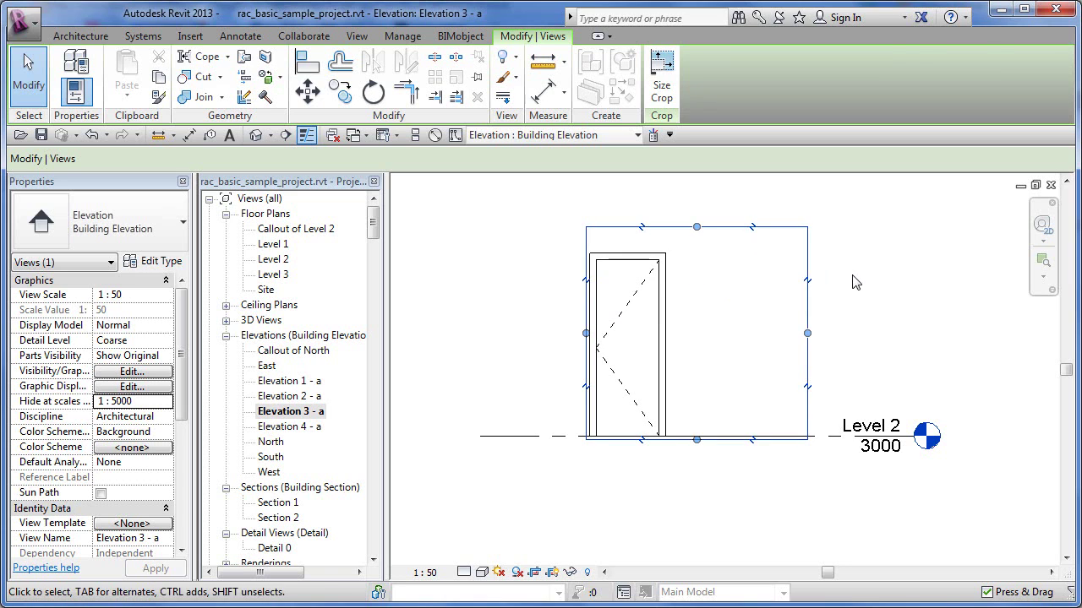
click(850, 279)
Open Elevation 4 - a and examine the south wall with its two doors and the project's list of views
double_click(313, 433)
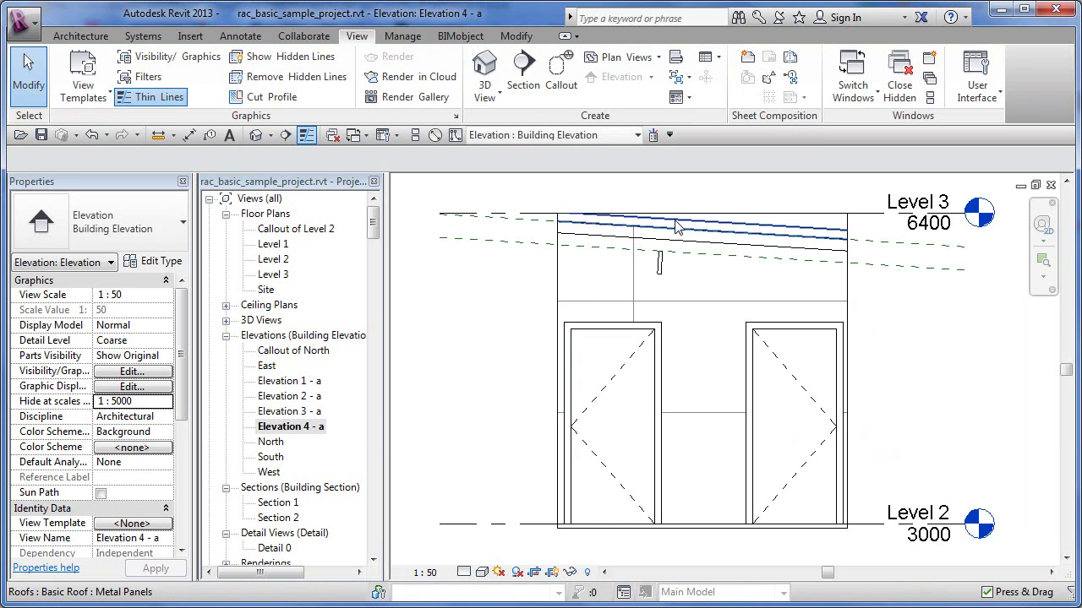
middle_drag(852, 327, 813, 322)
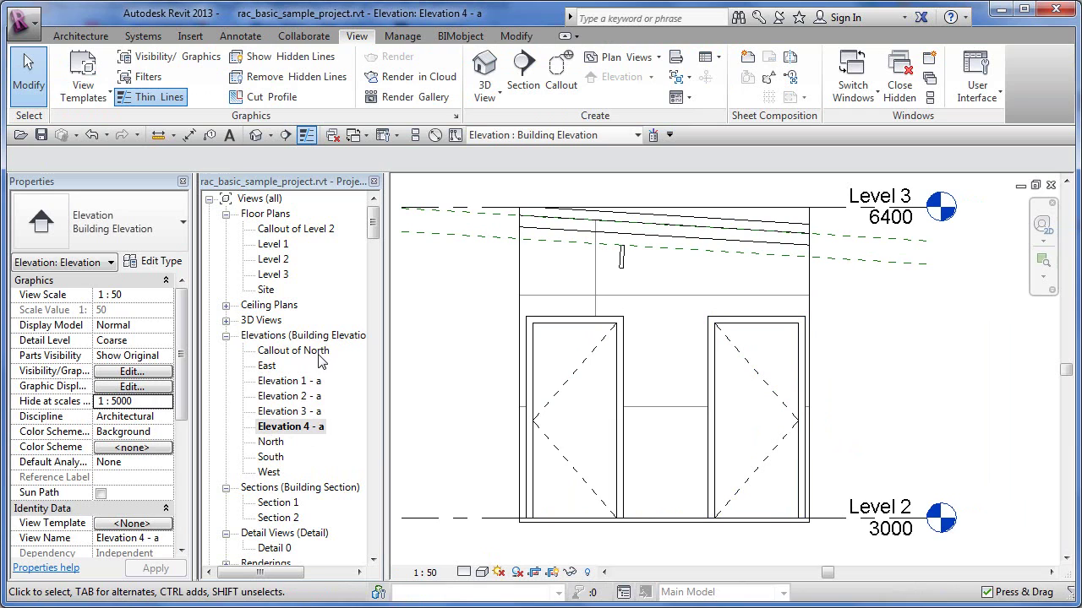
scroll(377, 226, down, 2)
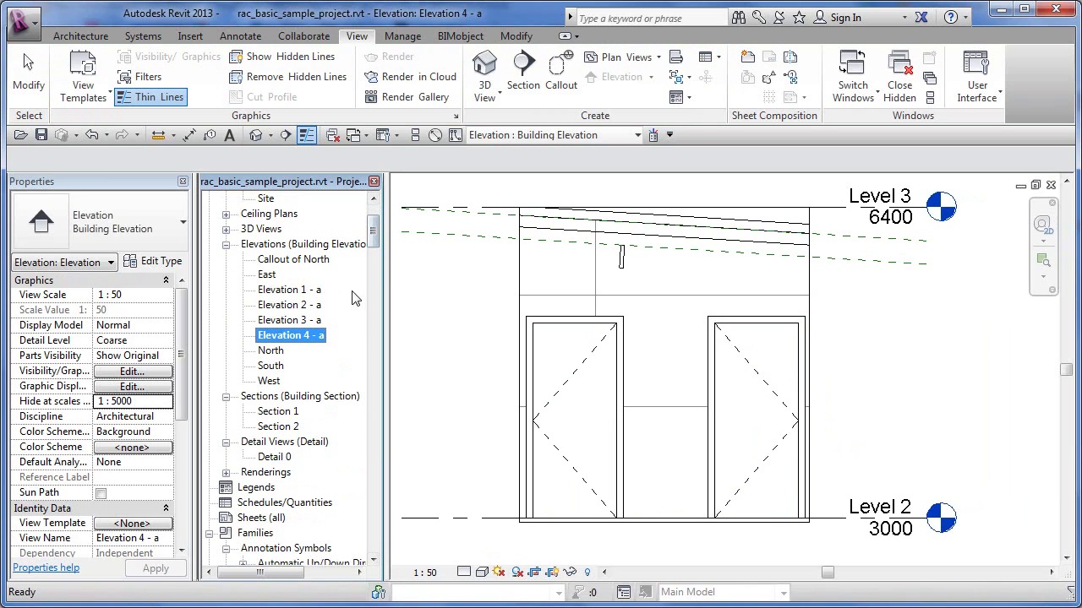
drag(377, 245, 373, 233)
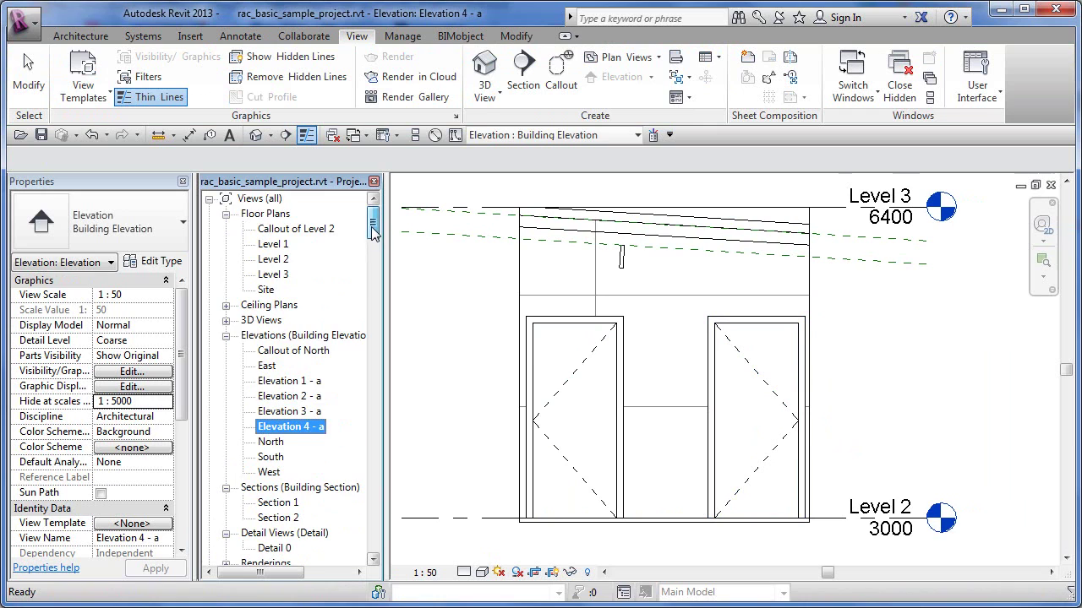
Return to the Callout of Level 2 floor plan and review the placed elevation markers and the project's list of views
double_click(287, 230)
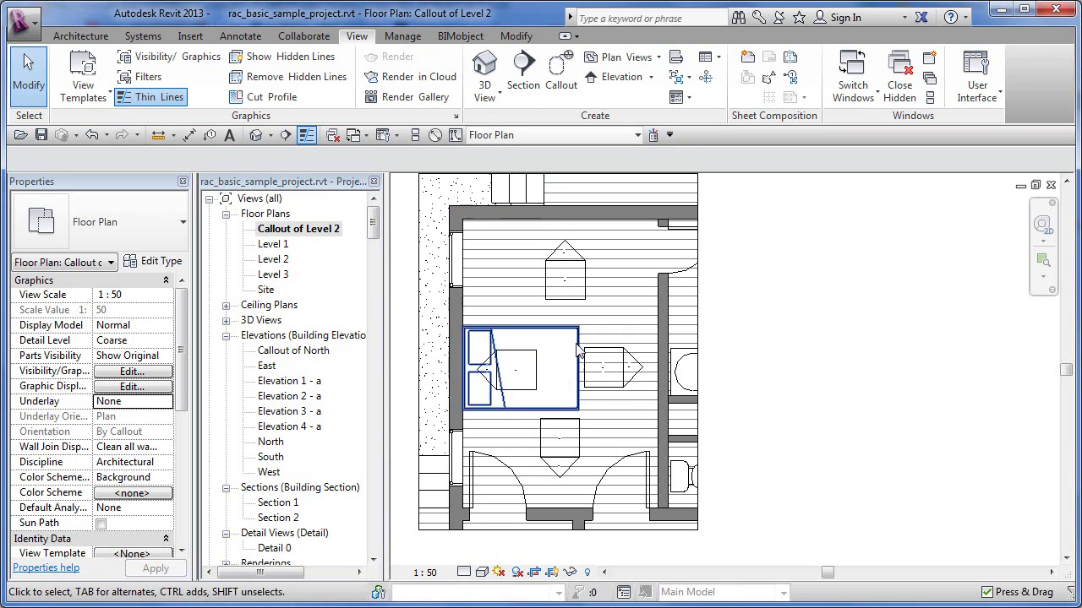
click(561, 83)
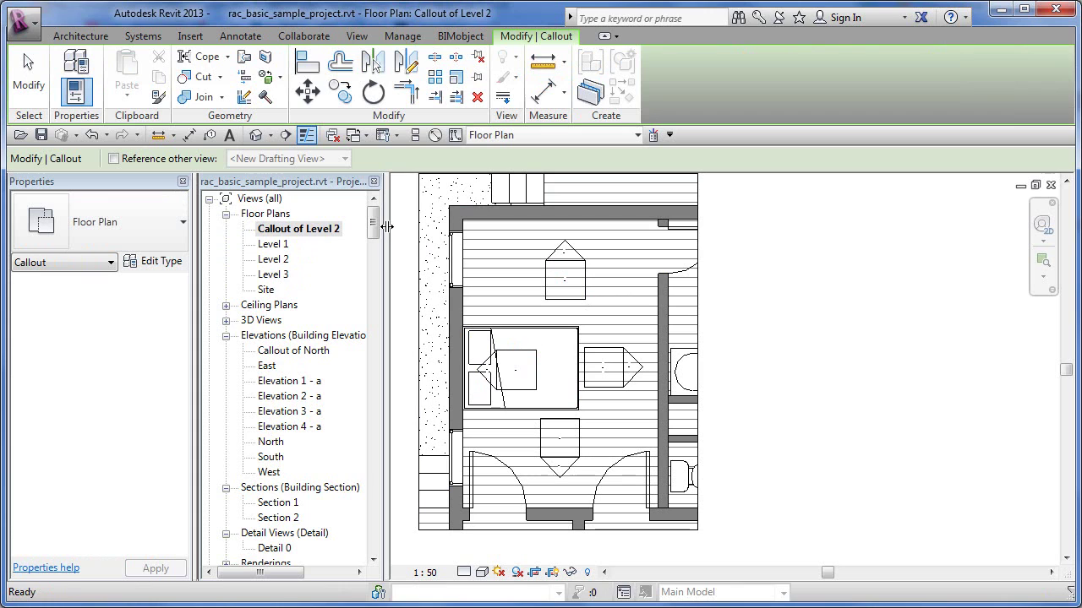
key(Escape)
scroll(270, 321, down, 5)
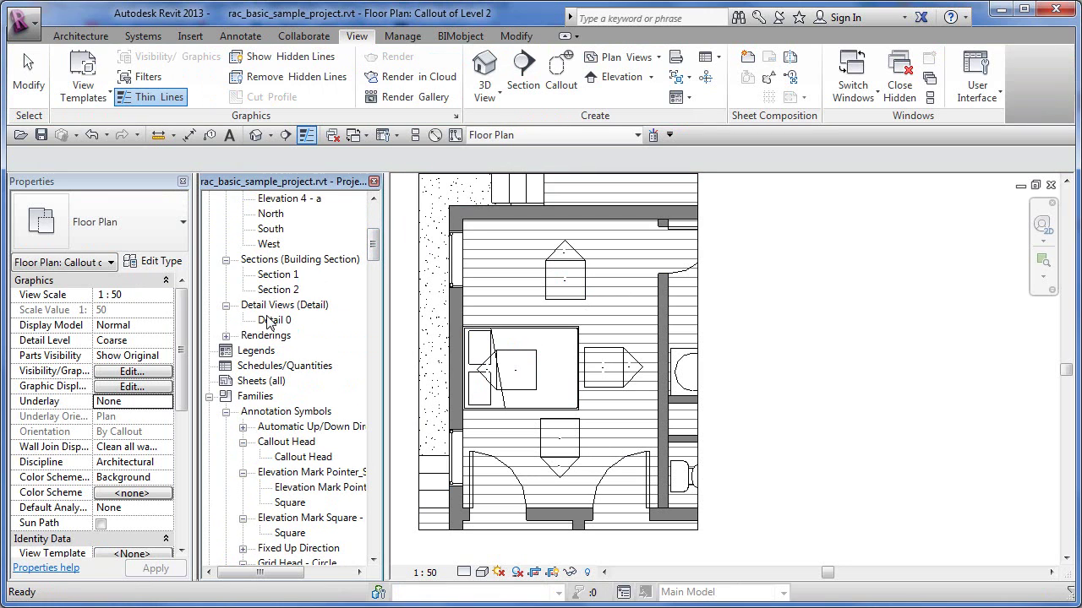
scroll(697, 311, down, 3)
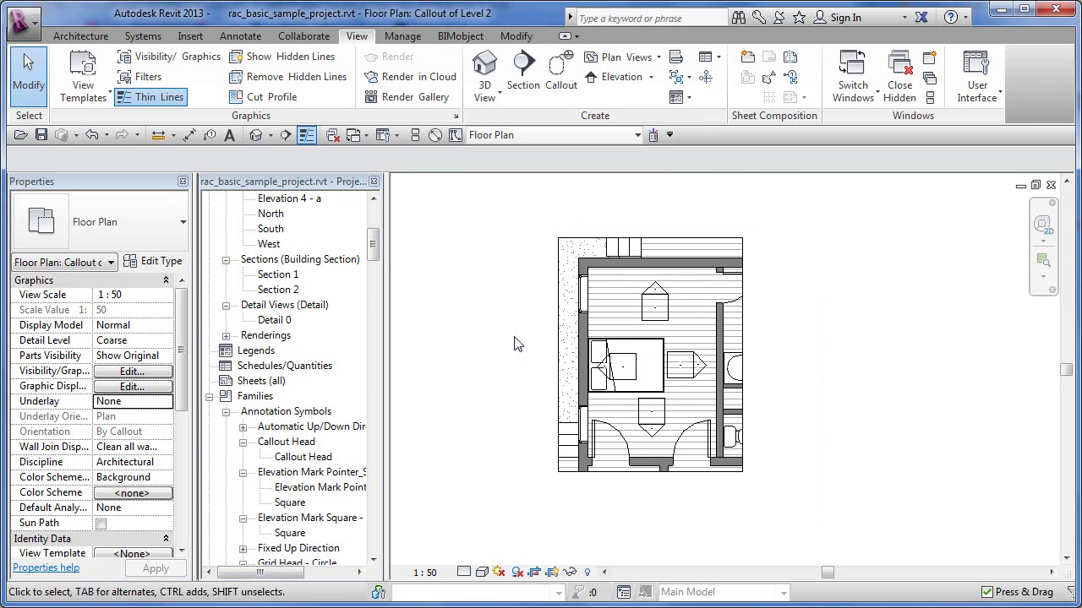
middle_drag(570, 375, 568, 406)
drag(374, 247, 372, 213)
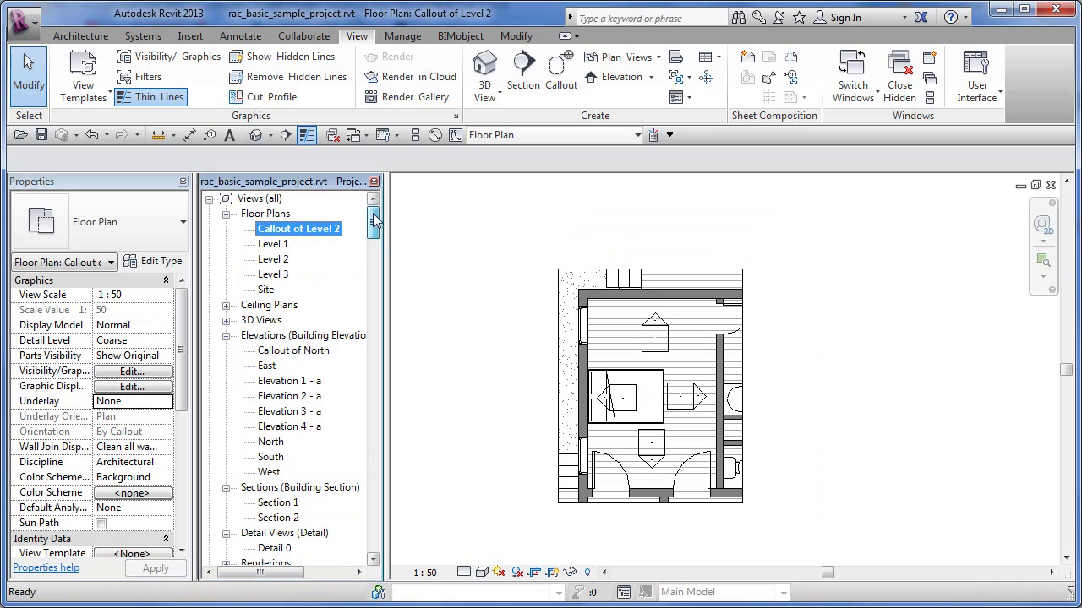
click(474, 344)
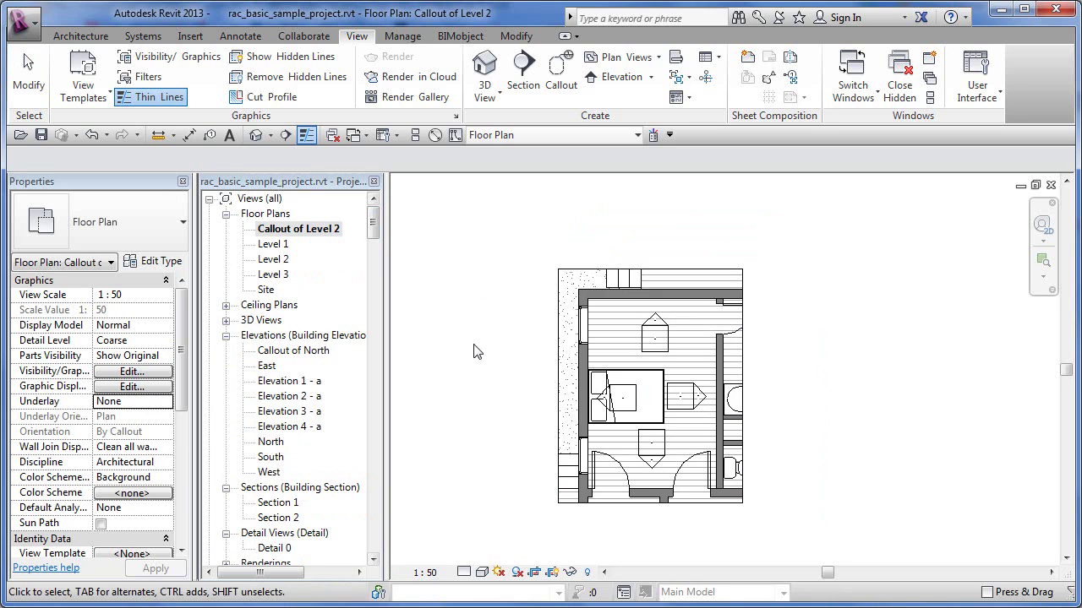